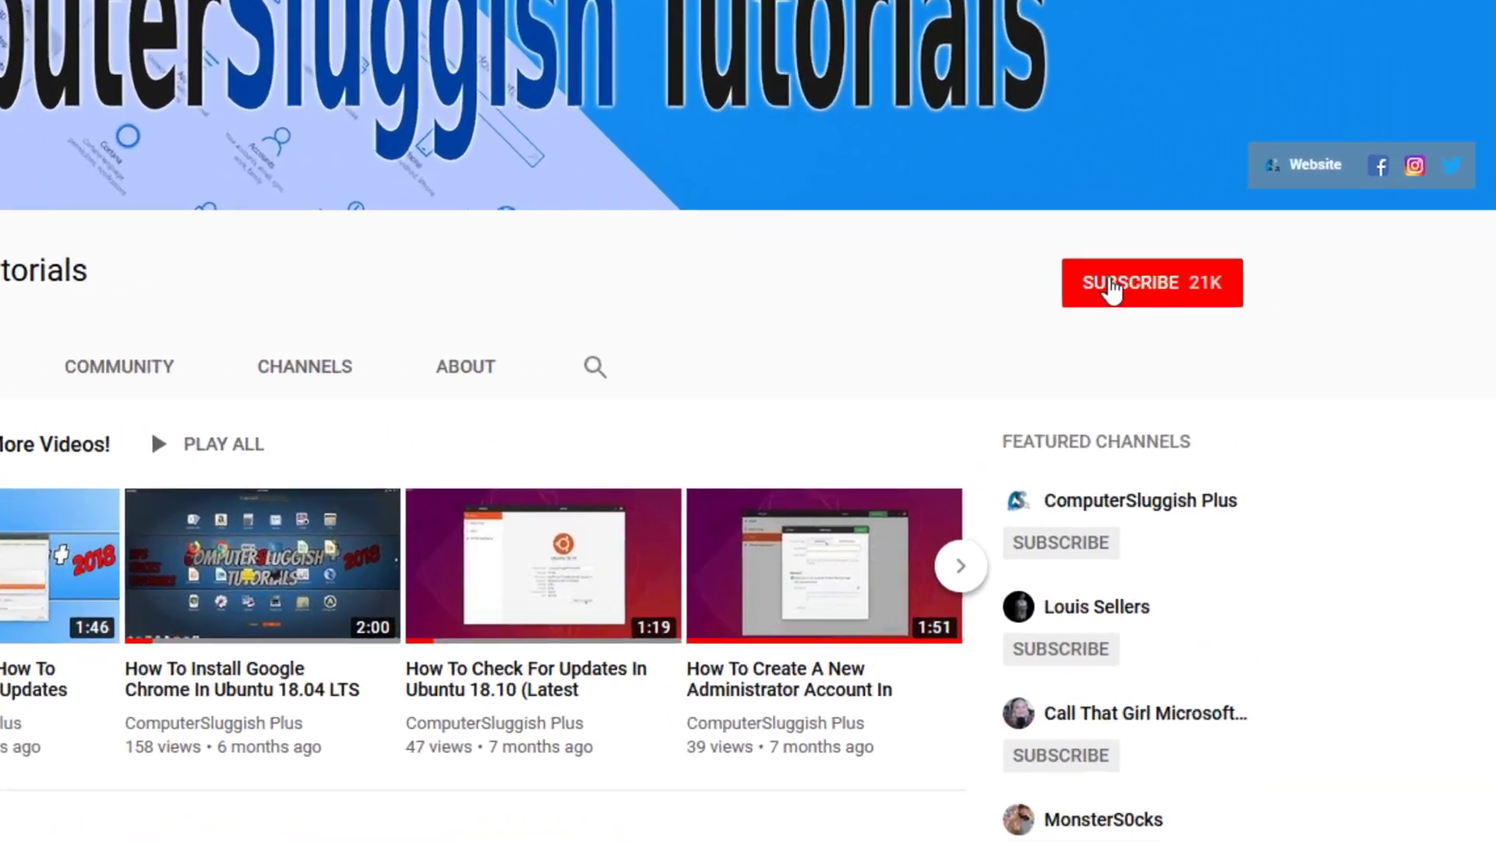
Subscribe to the ComputerSluggish Tutorials channel and turn on all its notifications.
{"action": "left_click", "coordinate": [1167, 293]}
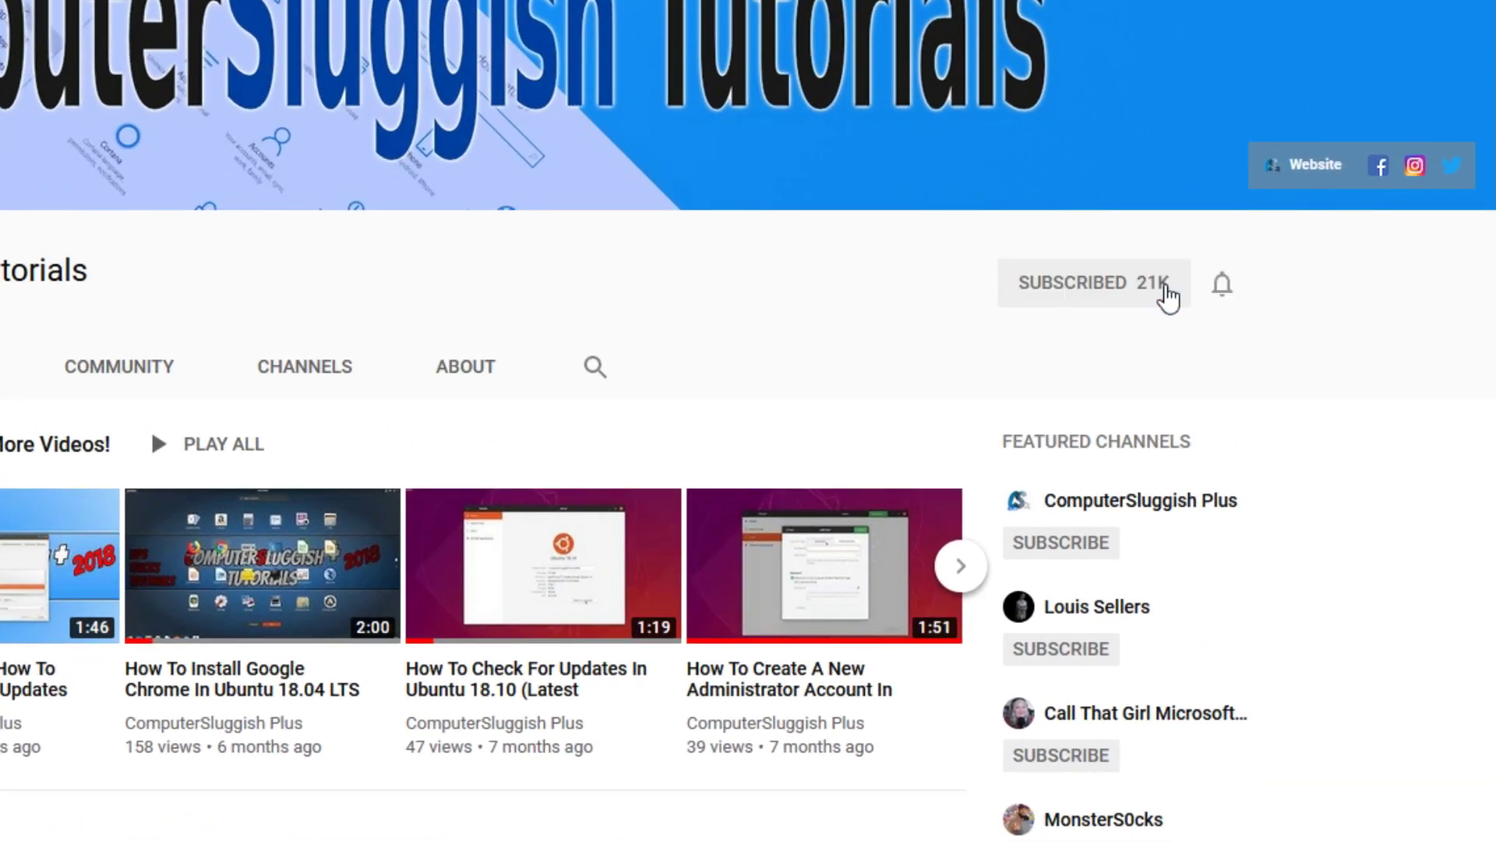
{"action": "left_click", "coordinate": [1223, 290]}
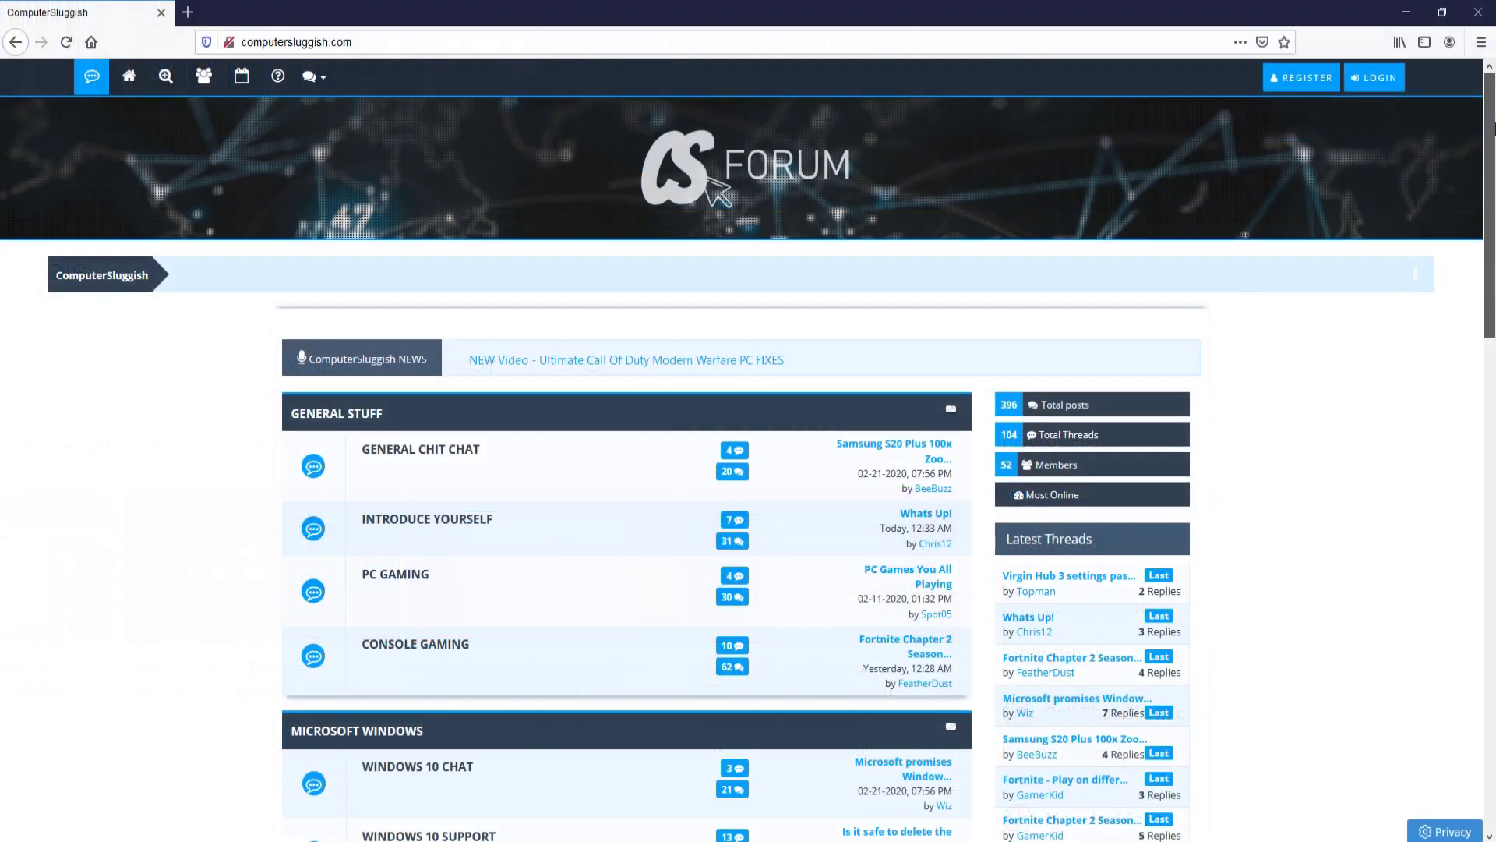
Scroll down the computersluggish.com forum index to browse its discussion categories.
{"action": "scroll", "coordinate": [748, 468], "scroll_direction": "down", "scroll_amount": 2}
{"action": "left_click_drag", "start_coordinate": [1494, 164], "coordinate": [1494, 339]}
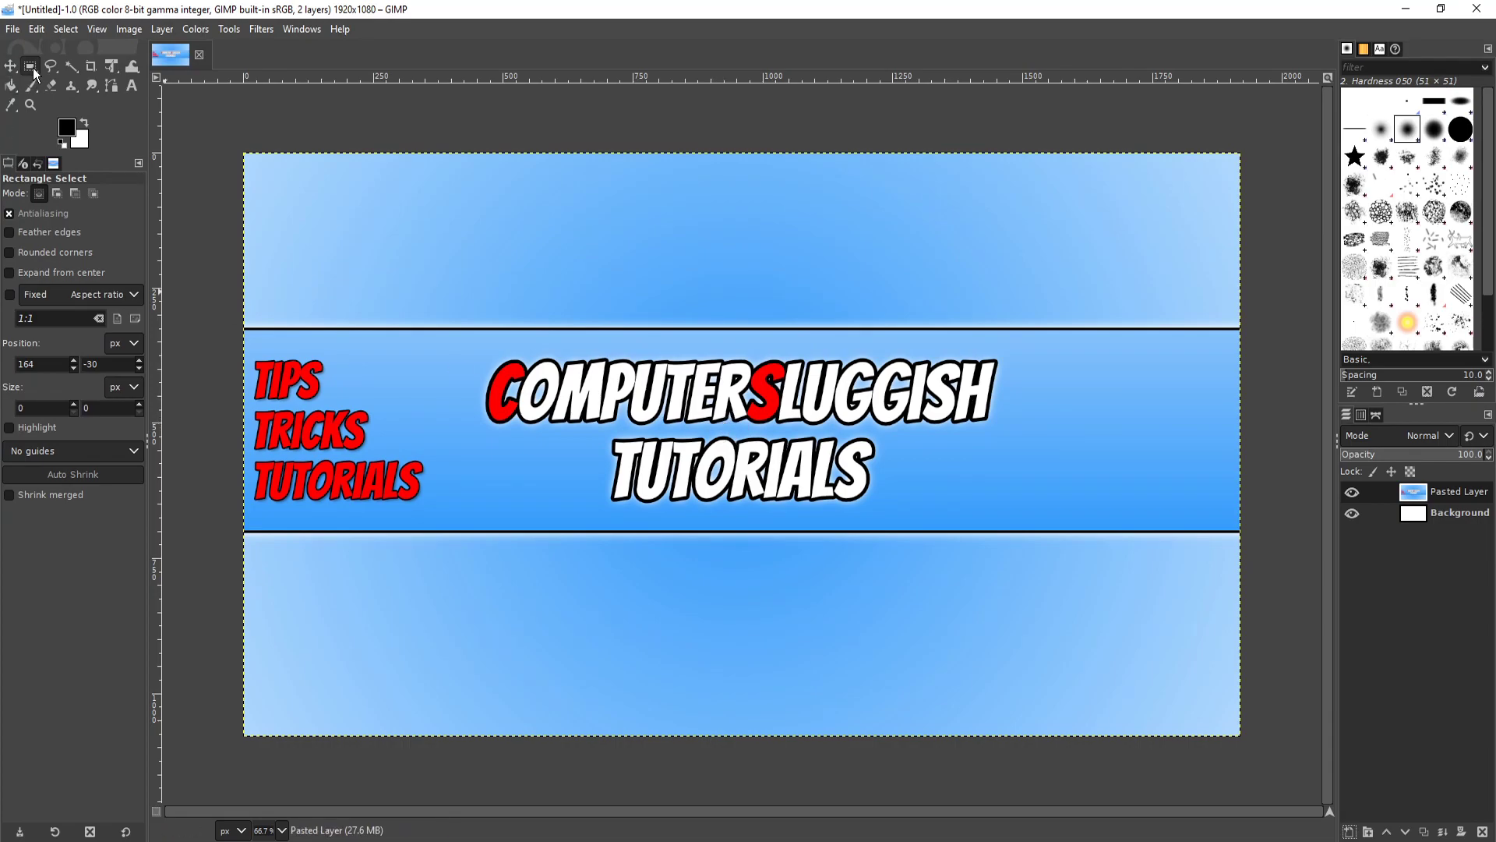
Draw and commit a loose freehand selection around the COMPUTERSLUGGISH TUTORIALS title.
{"action": "left_click_drag", "start_coordinate": [477, 347], "coordinate": [1034, 515]}
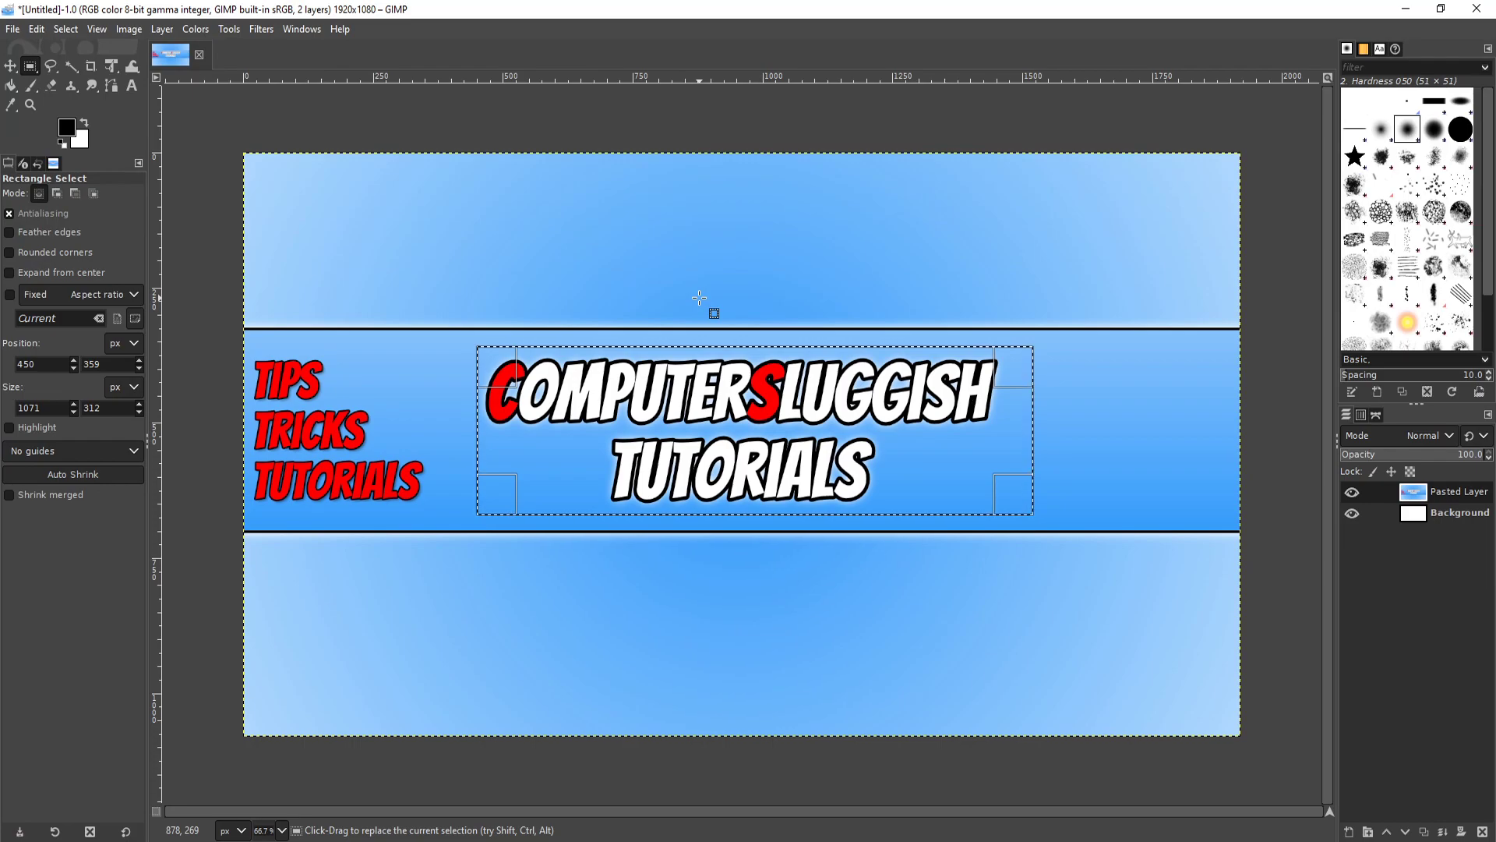
{"action": "left_click", "coordinate": [51, 67]}
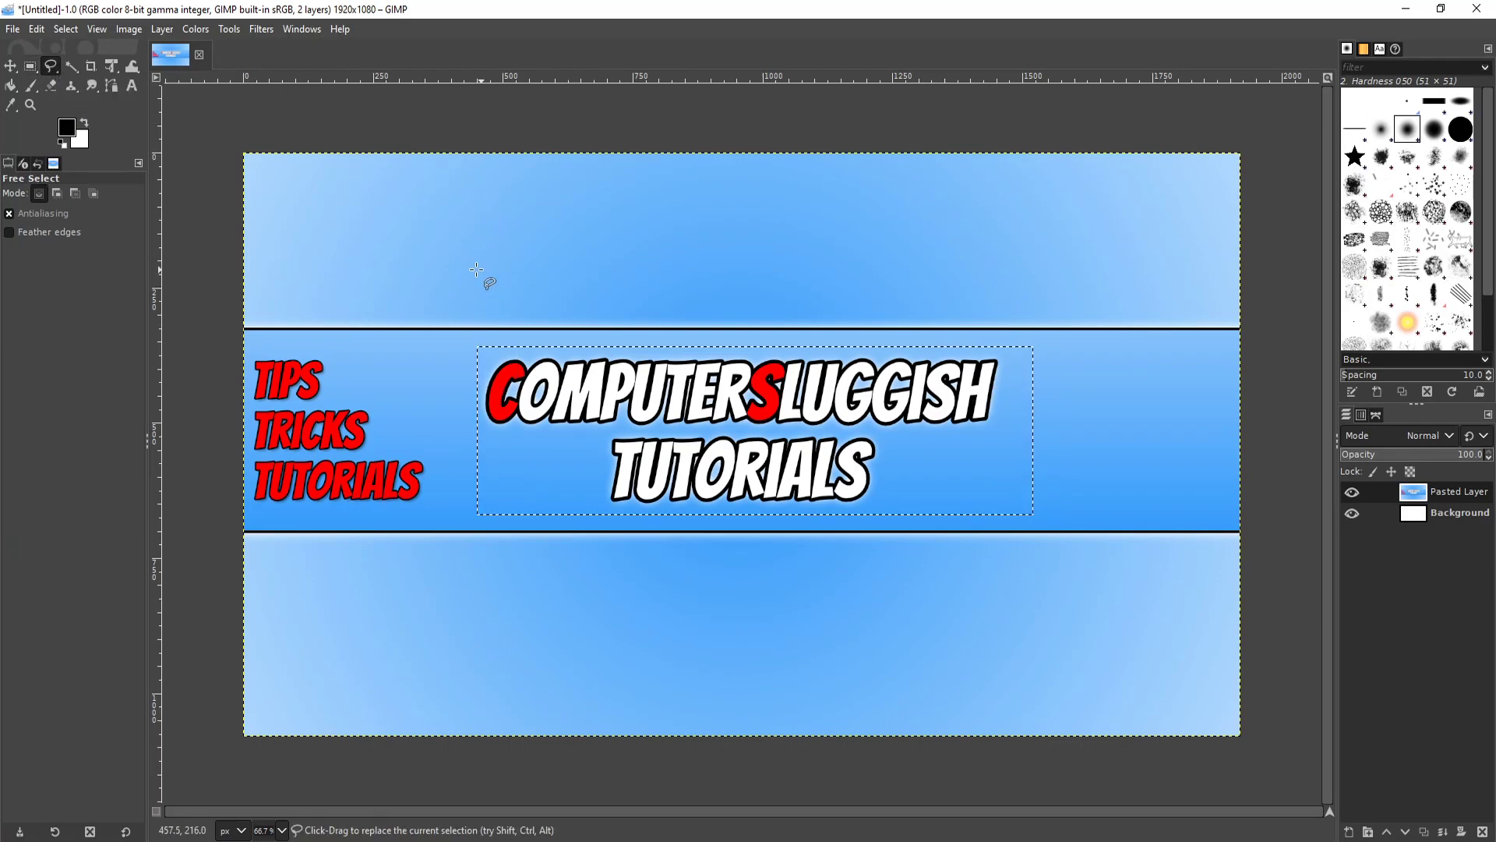
{"action": "mouse_move", "coordinate": [441, 411]}
{"action": "left_mouse_down"}
{"action": "mouse_move", "coordinate": [444, 366]}
{"action": "mouse_move", "coordinate": [473, 329]}
{"action": "mouse_move", "coordinate": [540, 312]}
{"action": "mouse_move", "coordinate": [590, 337]}
{"action": "mouse_move", "coordinate": [859, 315]}
{"action": "mouse_move", "coordinate": [1102, 349]}
{"action": "mouse_move", "coordinate": [1100, 403]}
{"action": "mouse_move", "coordinate": [913, 447]}
{"action": "mouse_move", "coordinate": [889, 526]}
{"action": "mouse_move", "coordinate": [776, 560]}
{"action": "mouse_move", "coordinate": [634, 520]}
{"action": "mouse_move", "coordinate": [563, 465]}
{"action": "mouse_move", "coordinate": [510, 475]}
{"action": "mouse_move", "coordinate": [460, 458]}
{"action": "mouse_move", "coordinate": [441, 410]}
{"action": "left_mouse_up"}
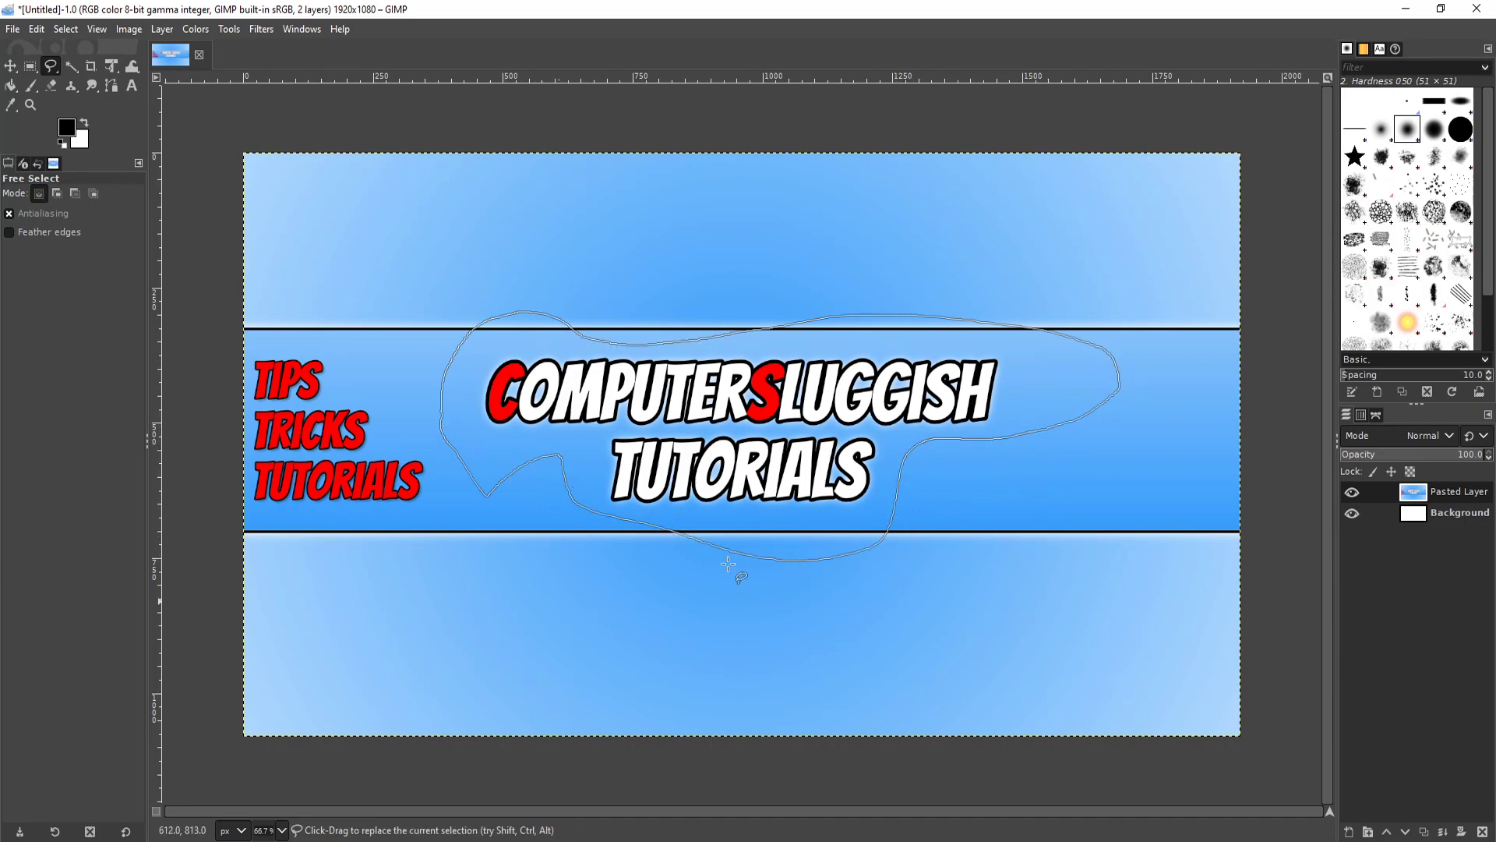
{"action": "key", "text": "Return"}
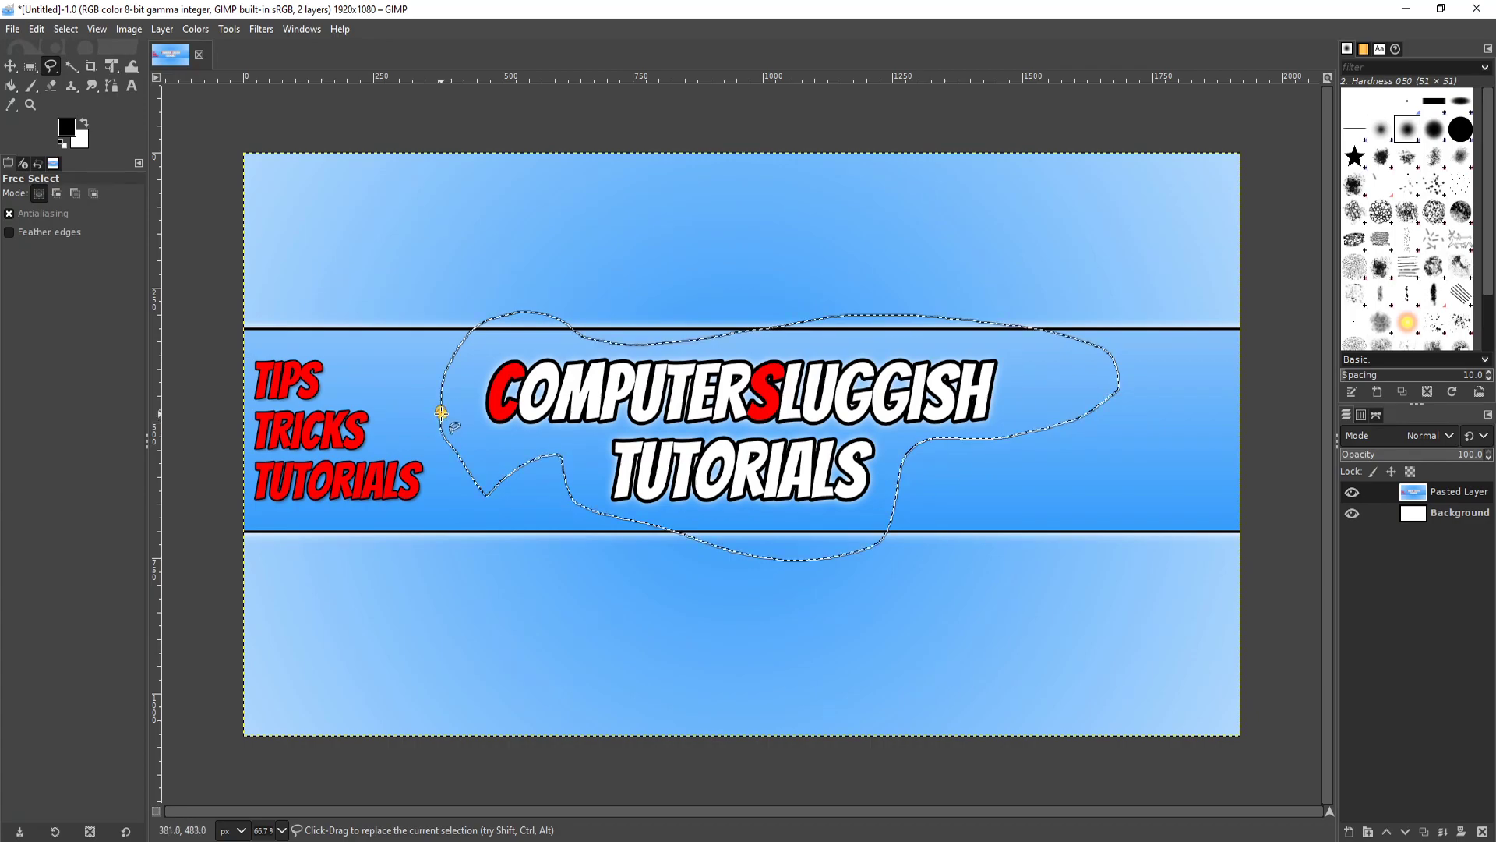
Rectangle-select the central title band and copy it.
{"action": "left_click", "coordinate": [31, 65]}
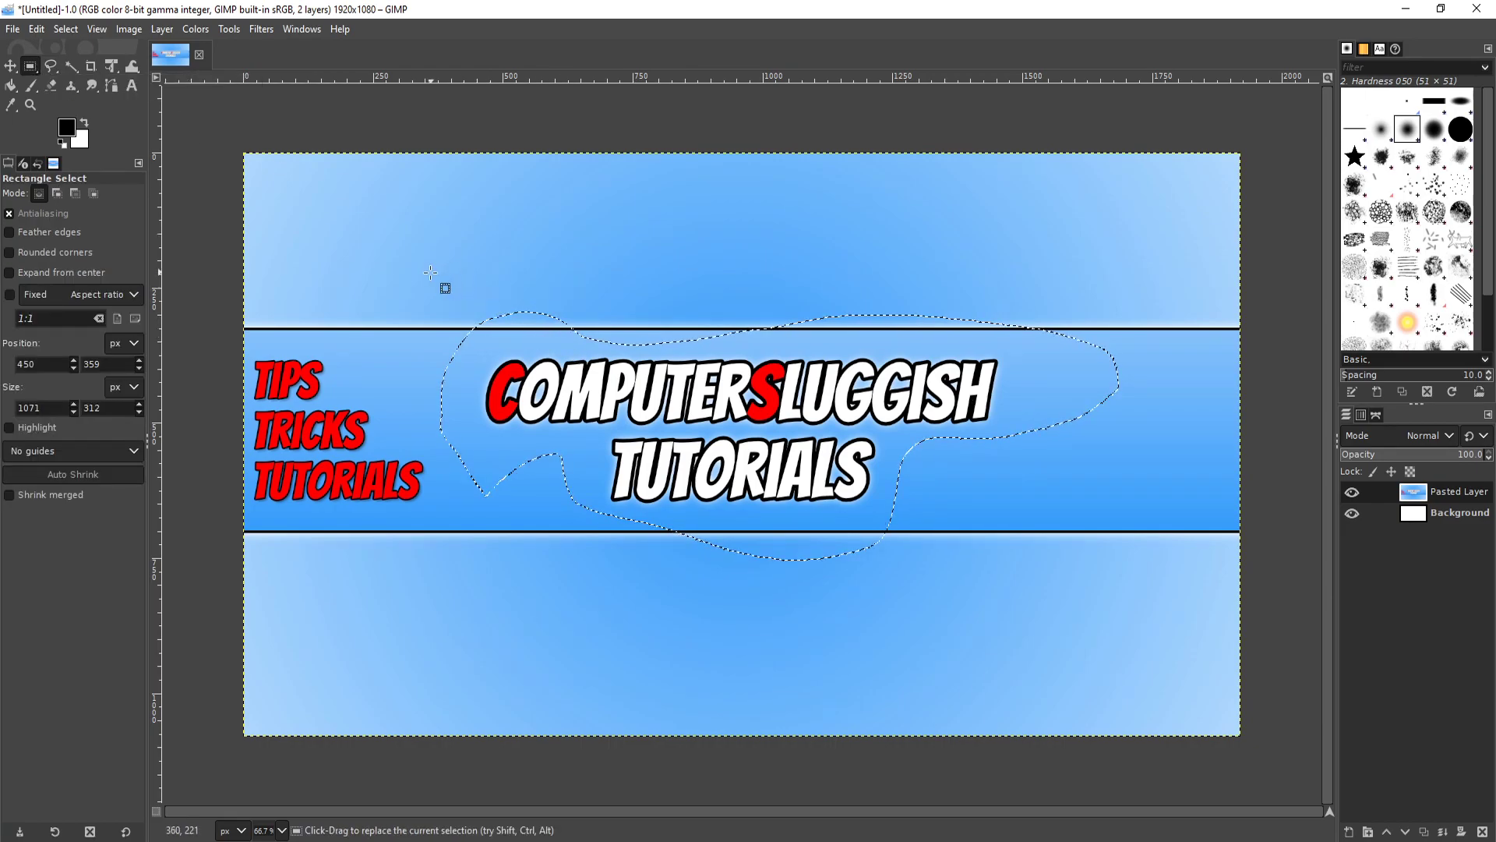
{"action": "mouse_move", "coordinate": [430, 273]}
{"action": "left_mouse_down"}
{"action": "mouse_move", "coordinate": [1006, 581]}
{"action": "mouse_move", "coordinate": [1065, 544]}
{"action": "left_mouse_up"}
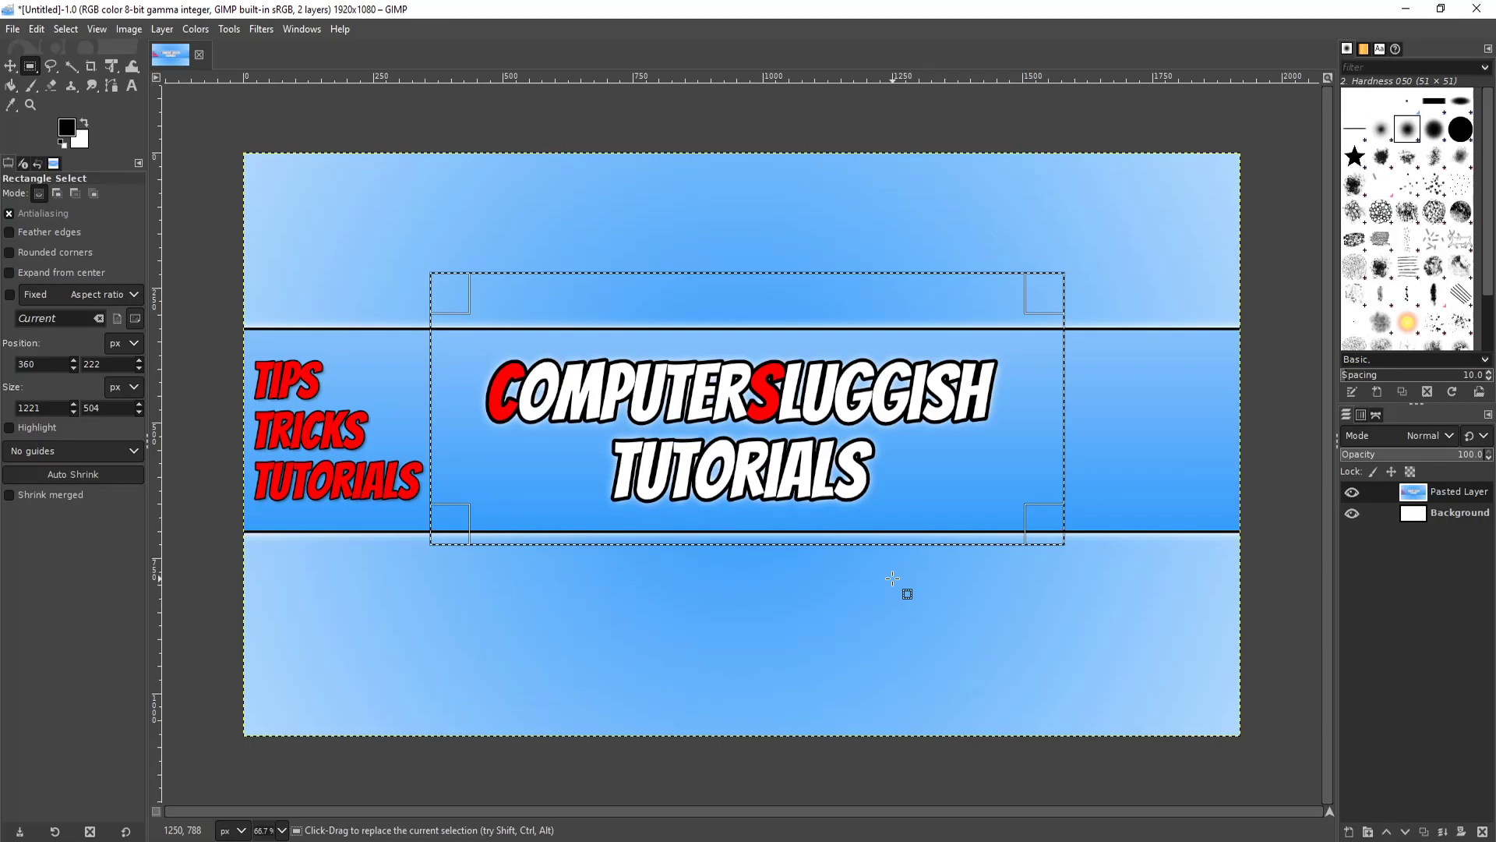
{"action": "key", "text": "ctrl+c"}
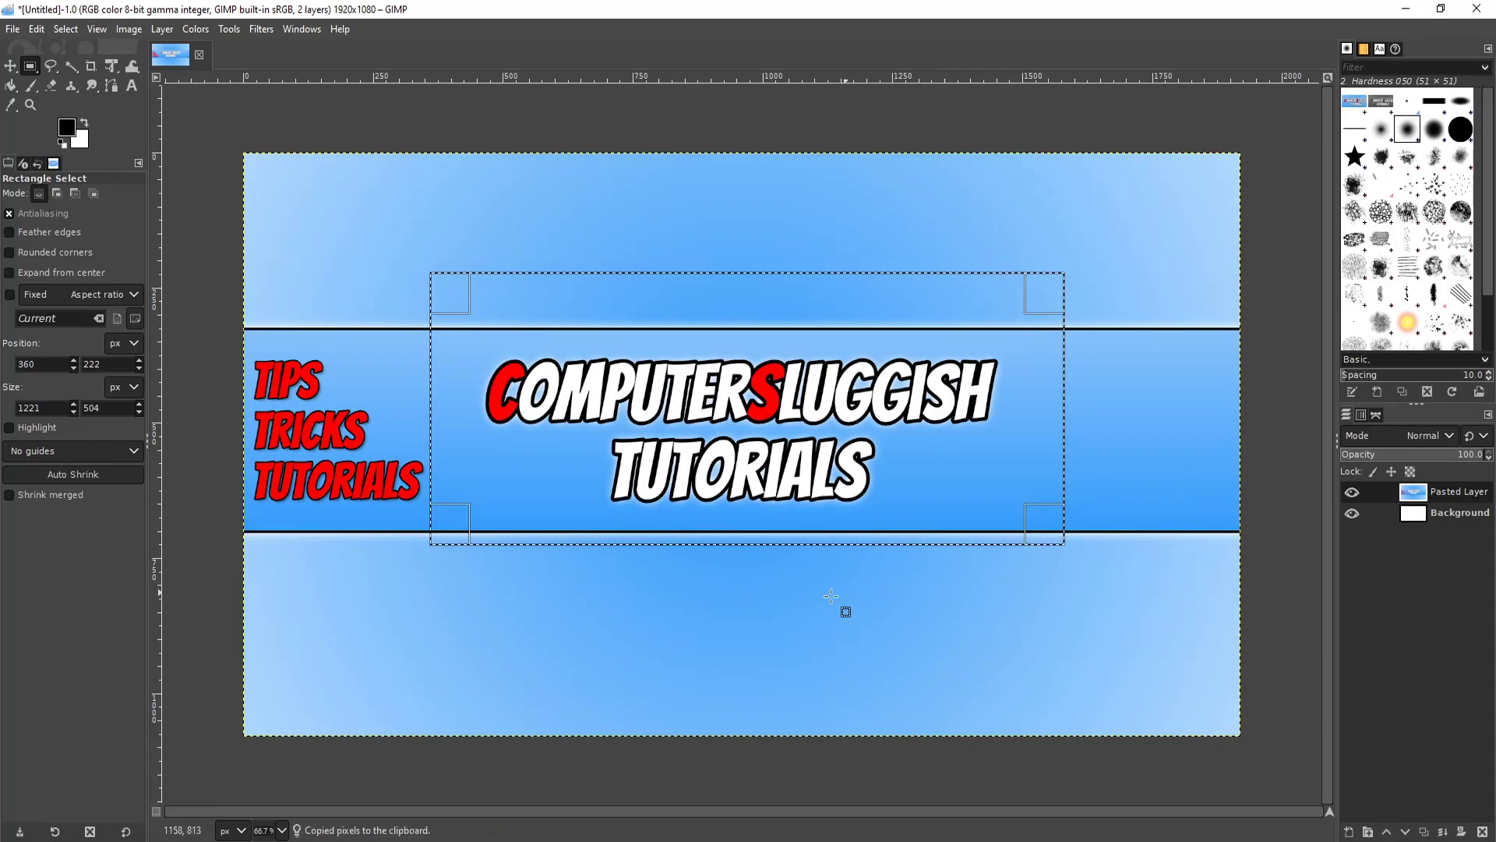
{"action": "left_click", "coordinate": [34, 29]}
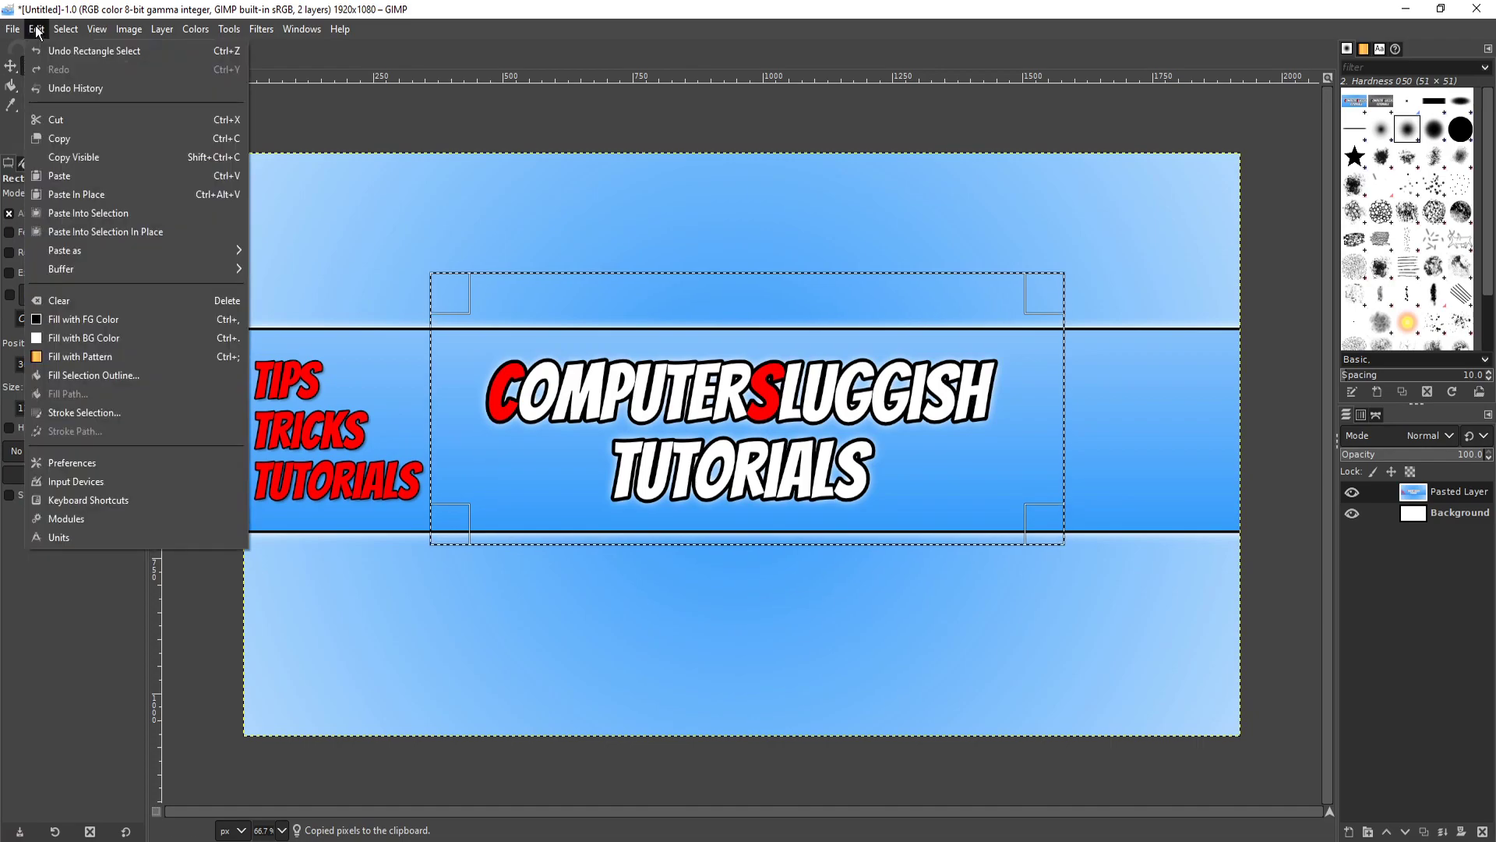
{"action": "left_click", "coordinate": [63, 134]}
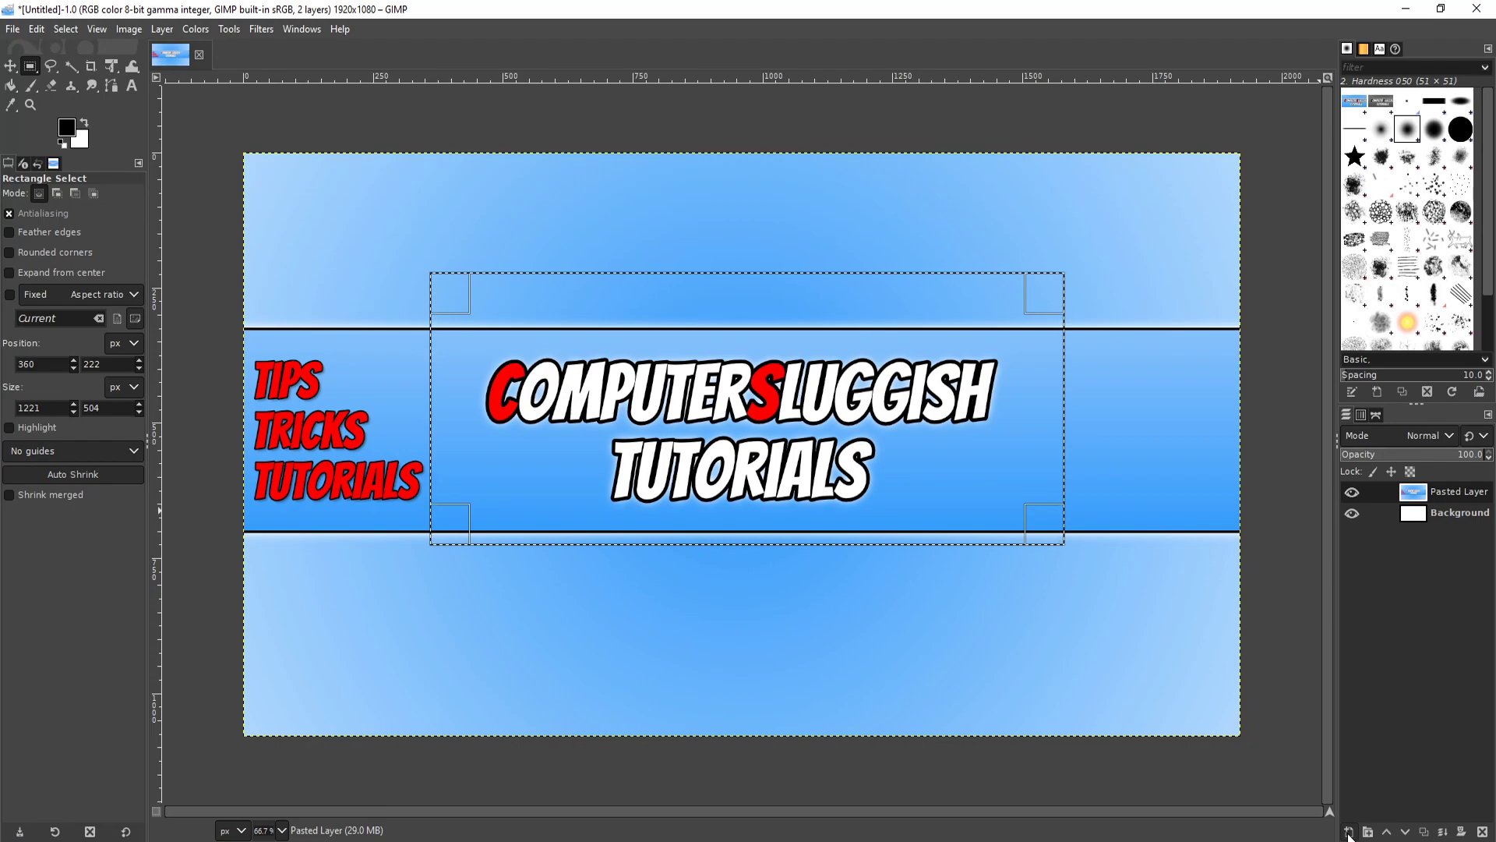
Add an empty transparent layer, paste the title copy as a new top layer, and select 'Layer'.
{"action": "left_click", "coordinate": [1348, 833]}
{"action": "left_click", "coordinate": [1373, 816]}
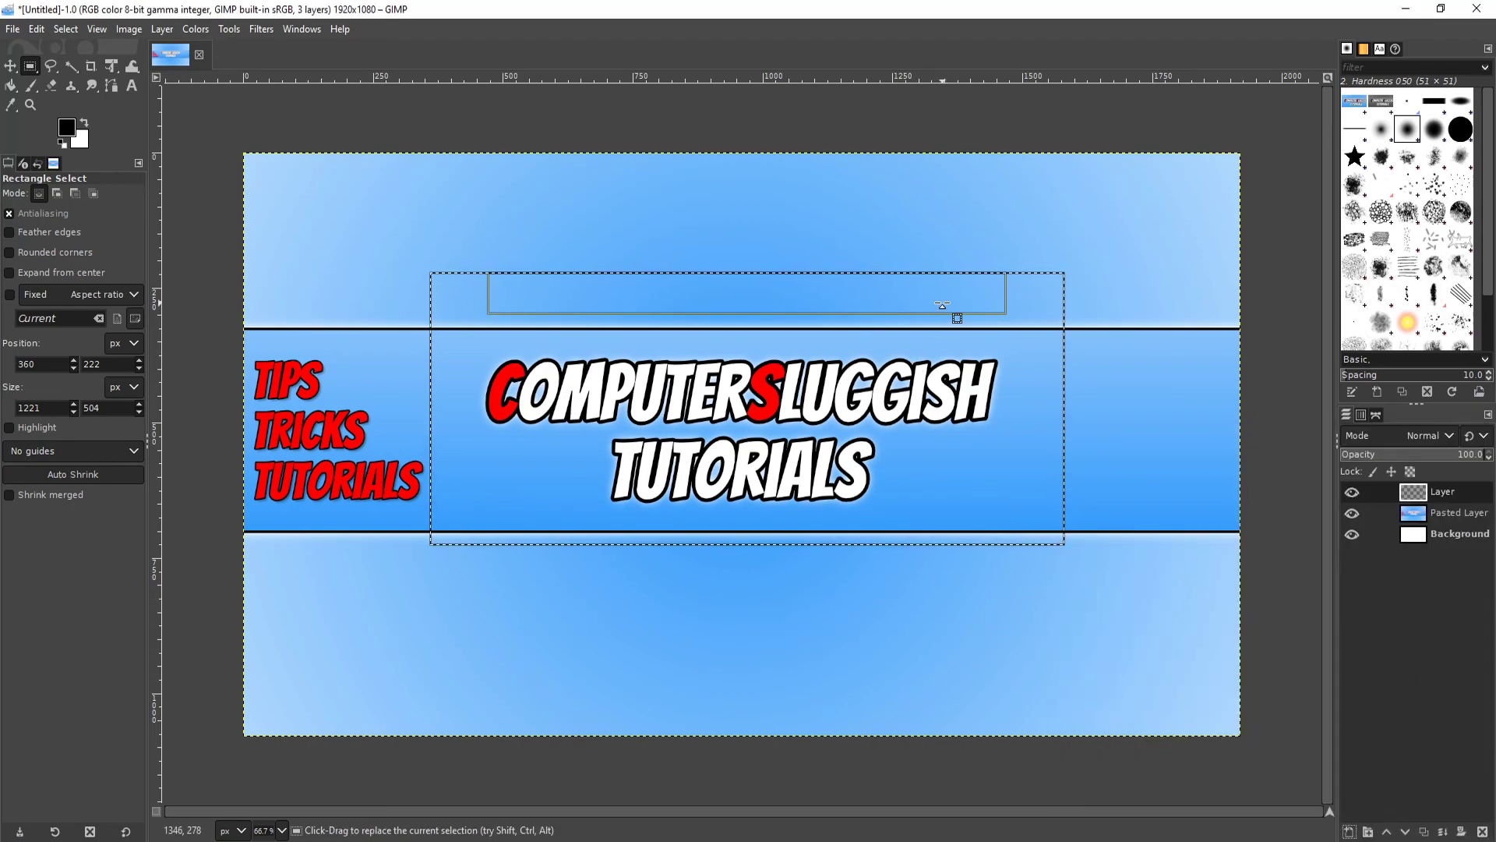
{"action": "key", "text": "ctrl+v"}
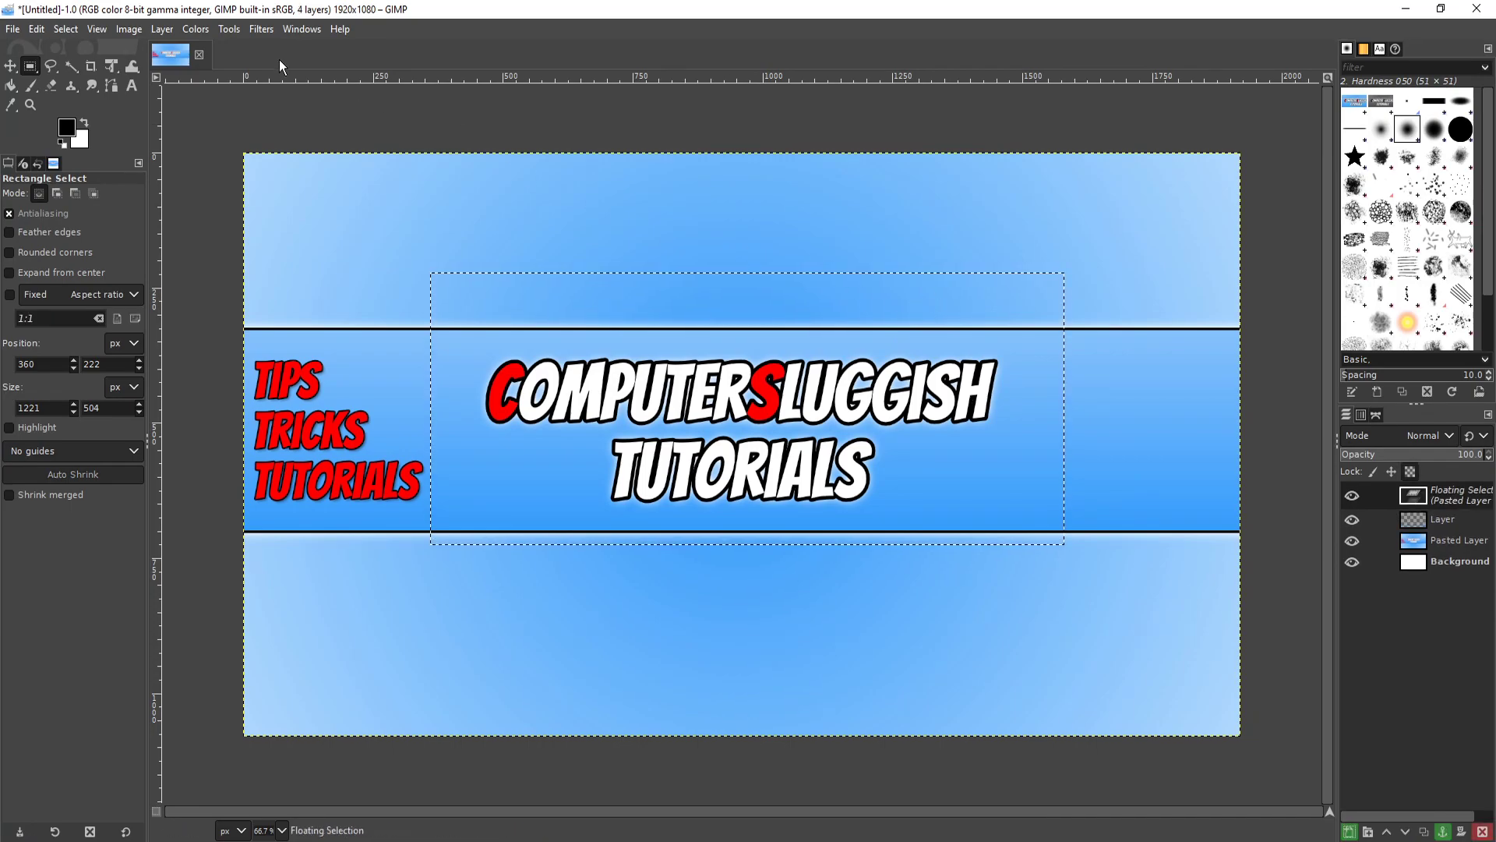
{"action": "left_click", "coordinate": [36, 29]}
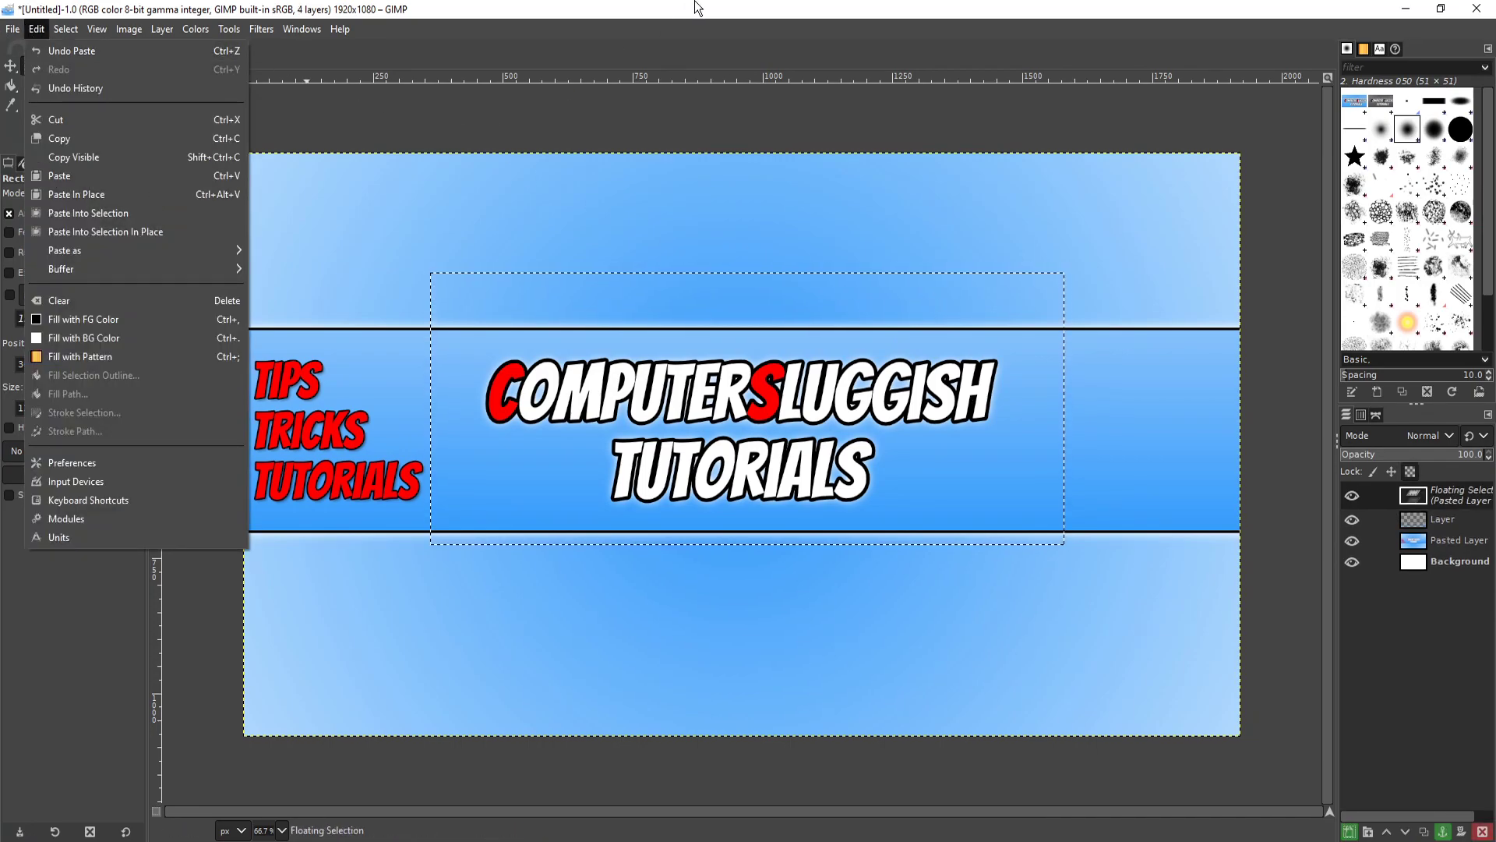
{"action": "key", "text": "Escape"}
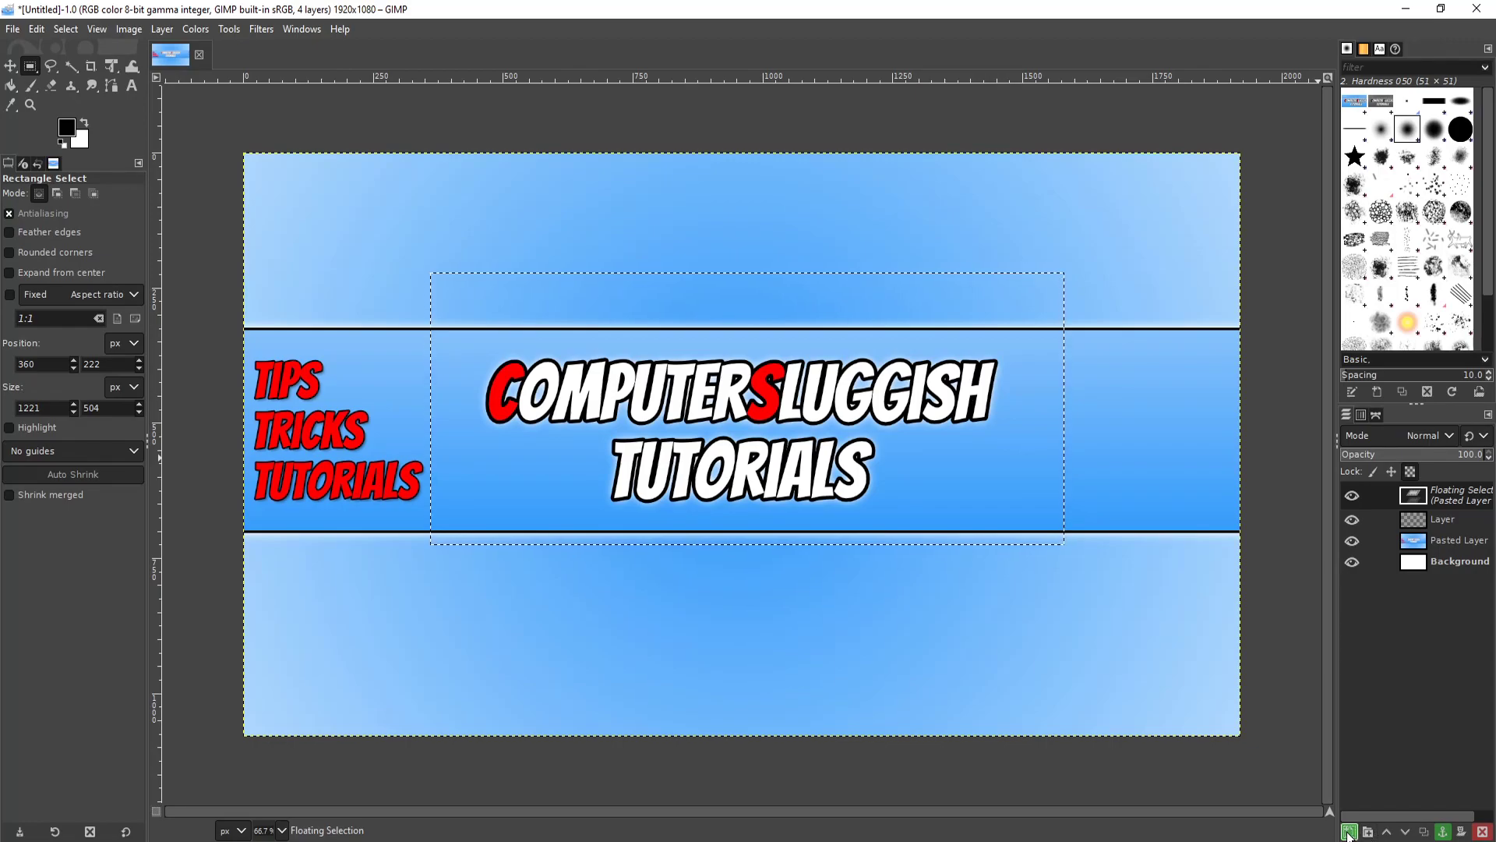
{"action": "left_click", "coordinate": [1349, 833]}
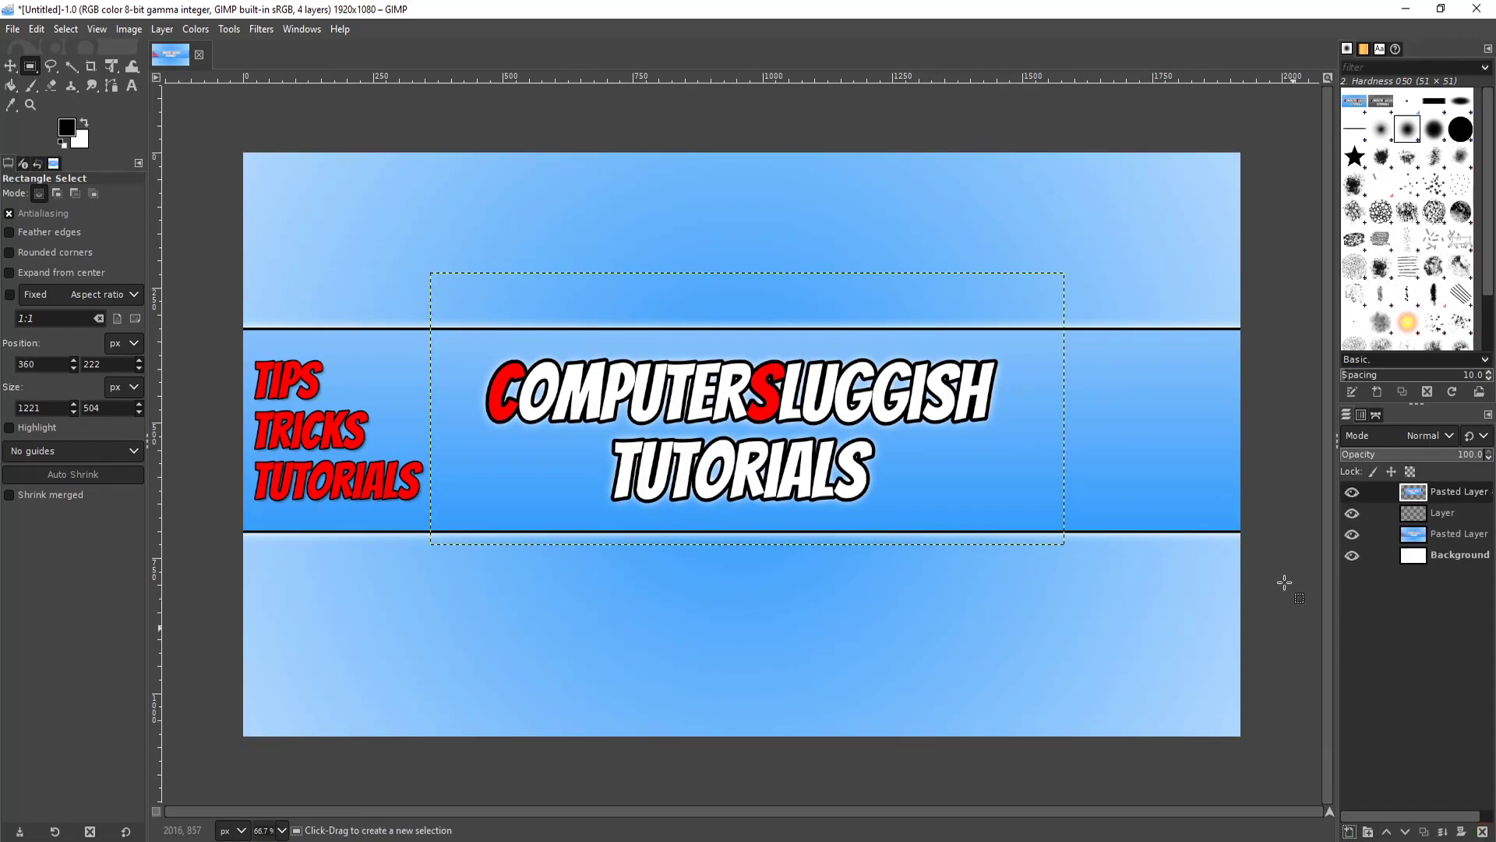
{"action": "left_click", "coordinate": [1452, 512]}
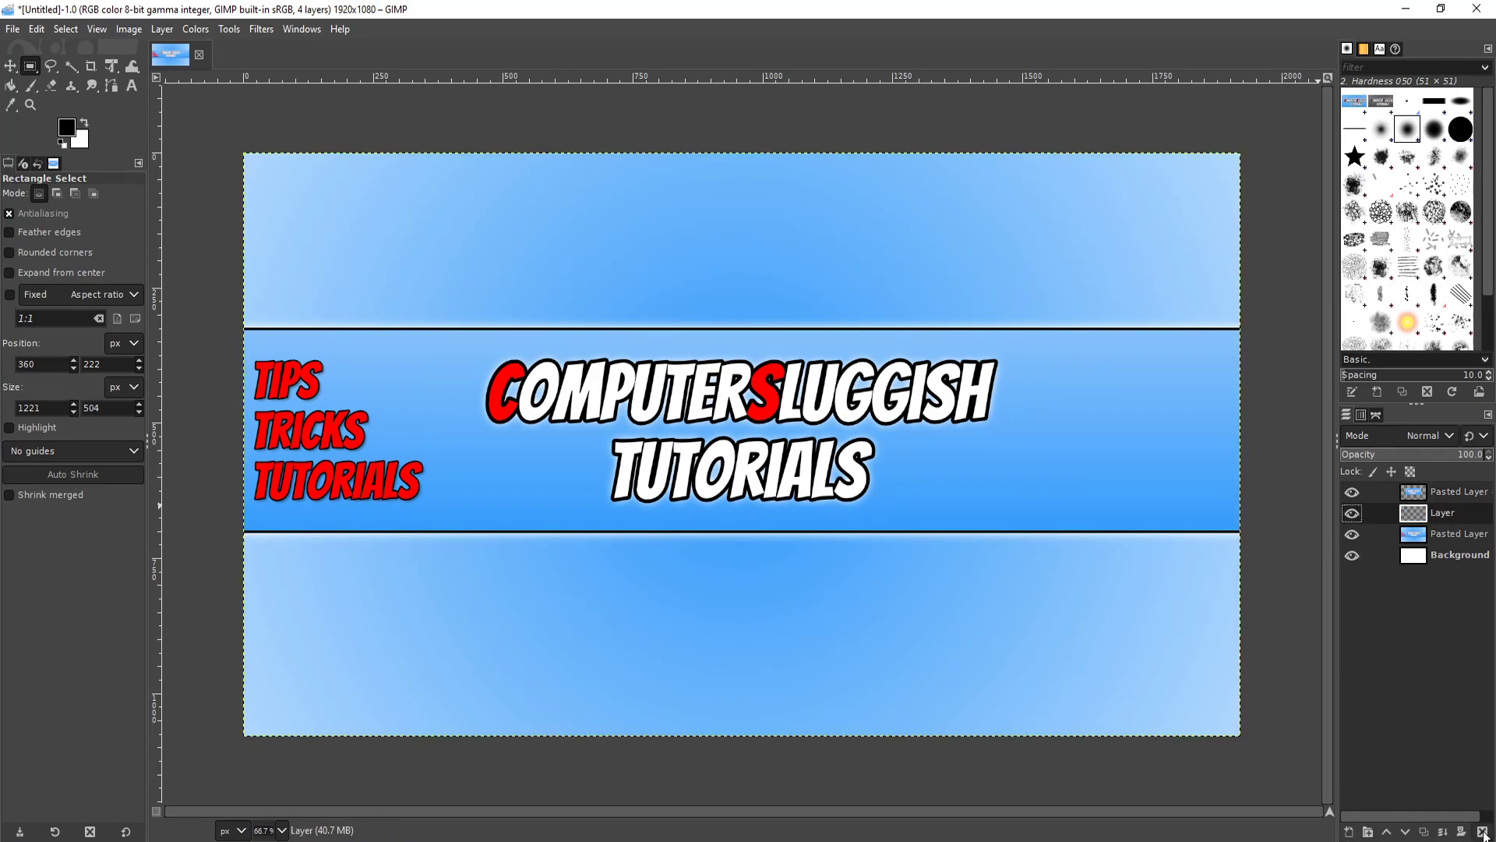
Delete the empty 'Layer' and toggle the lower Pasted Layer's visibility to check the copy.
{"action": "left_click", "coordinate": [1483, 832]}
{"action": "left_click", "coordinate": [1449, 489]}
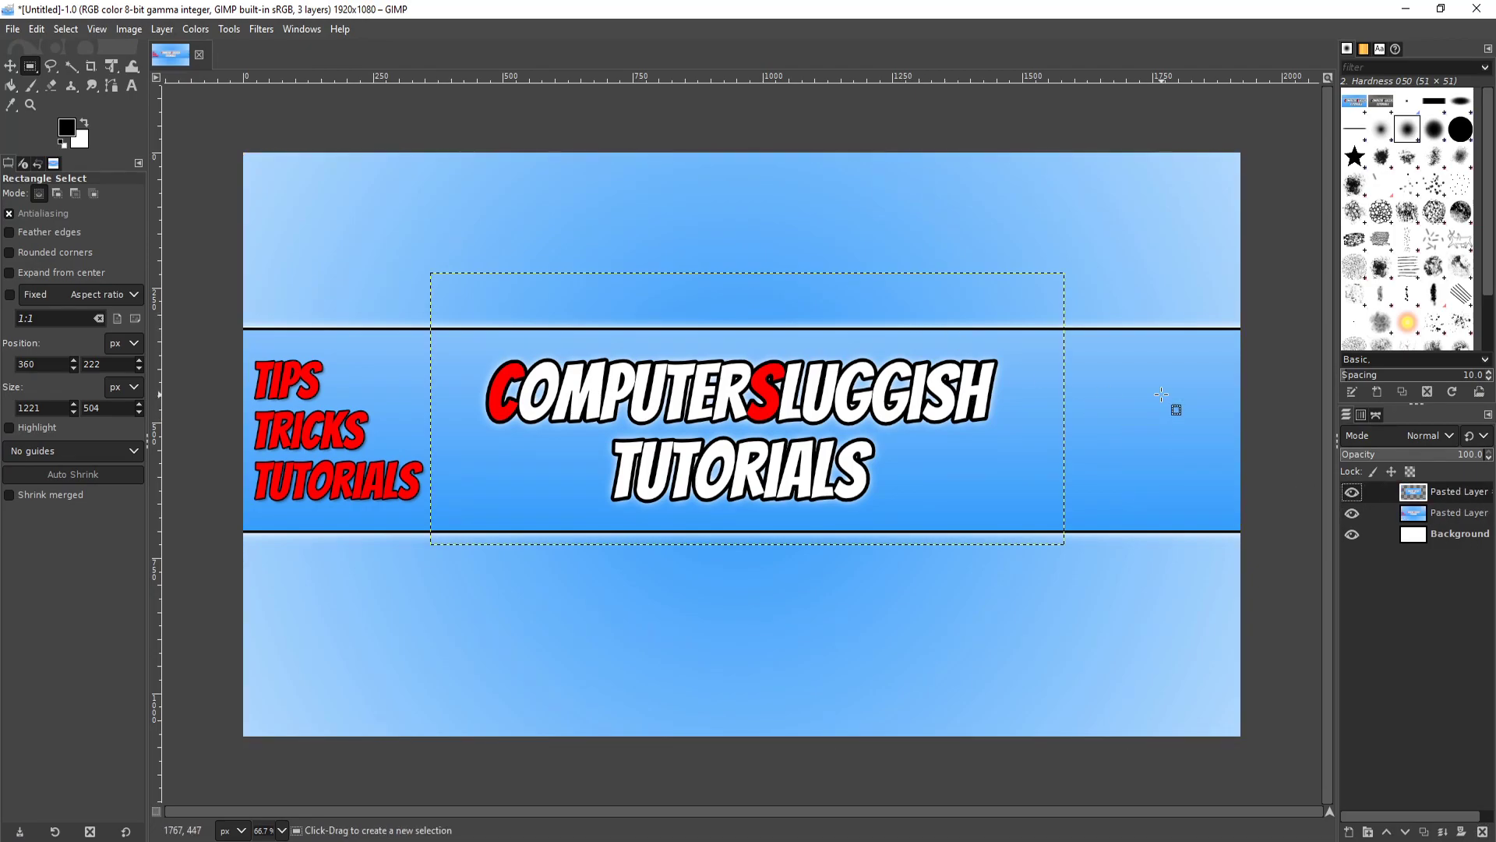
{"action": "left_click", "coordinate": [1351, 514]}
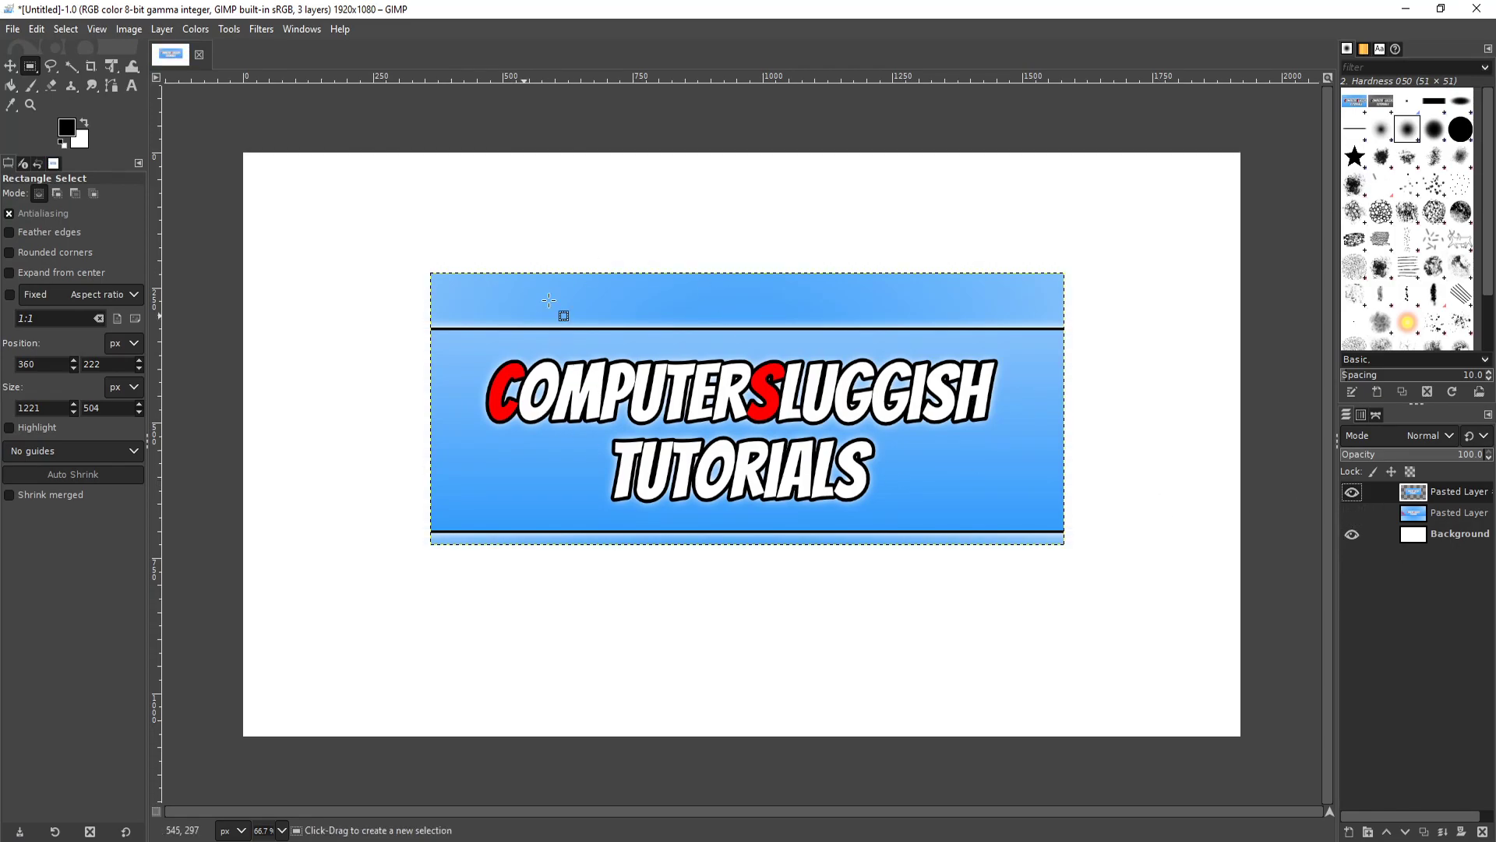
{"action": "left_click", "coordinate": [1353, 513]}
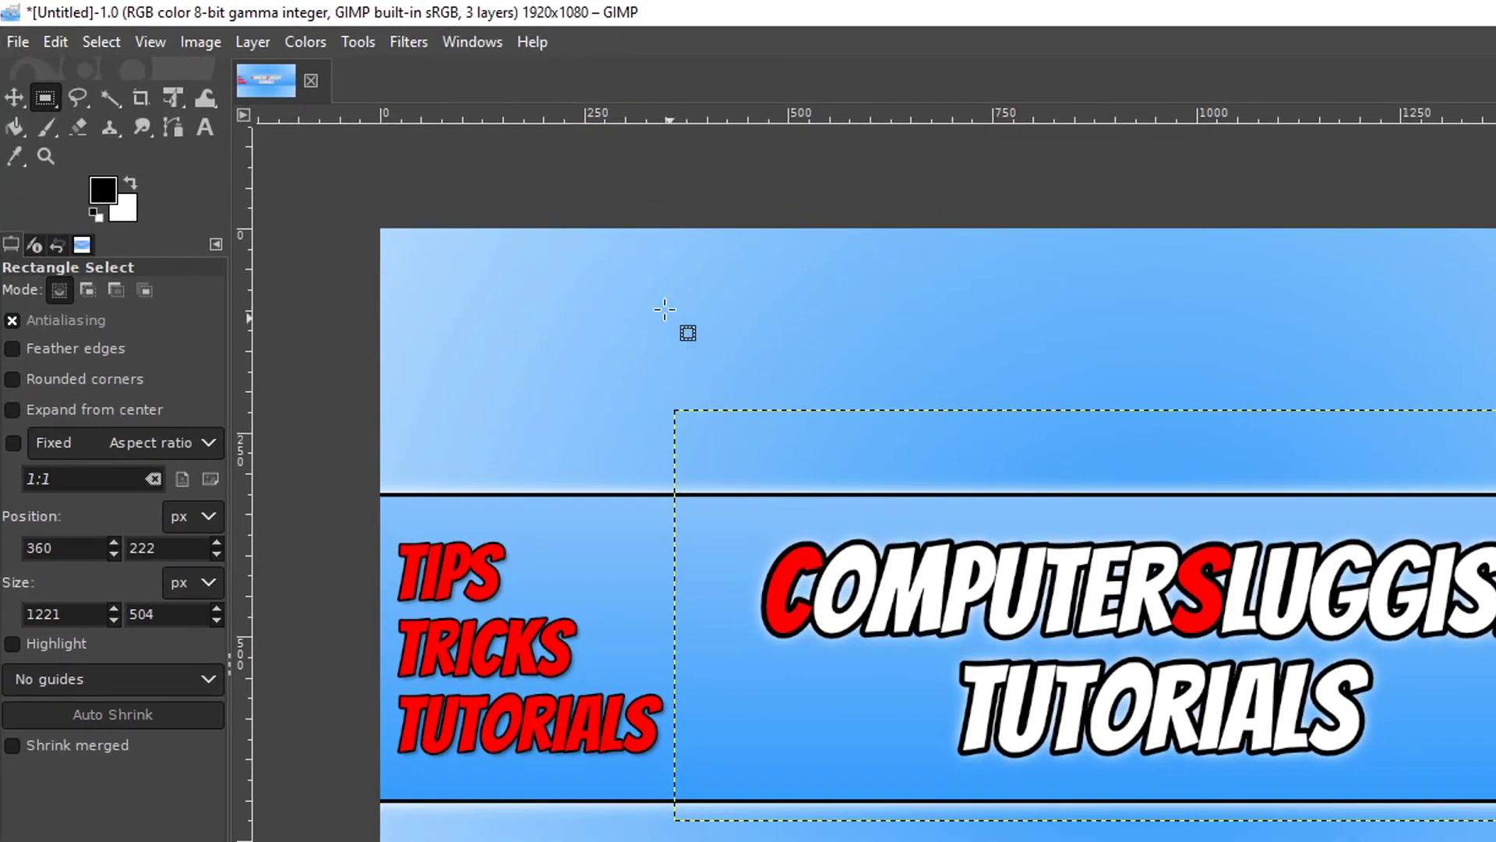
Bring up Filters > Blur > Pixelize and reset its size ratio to 1.000.
{"action": "left_click", "coordinate": [410, 39]}
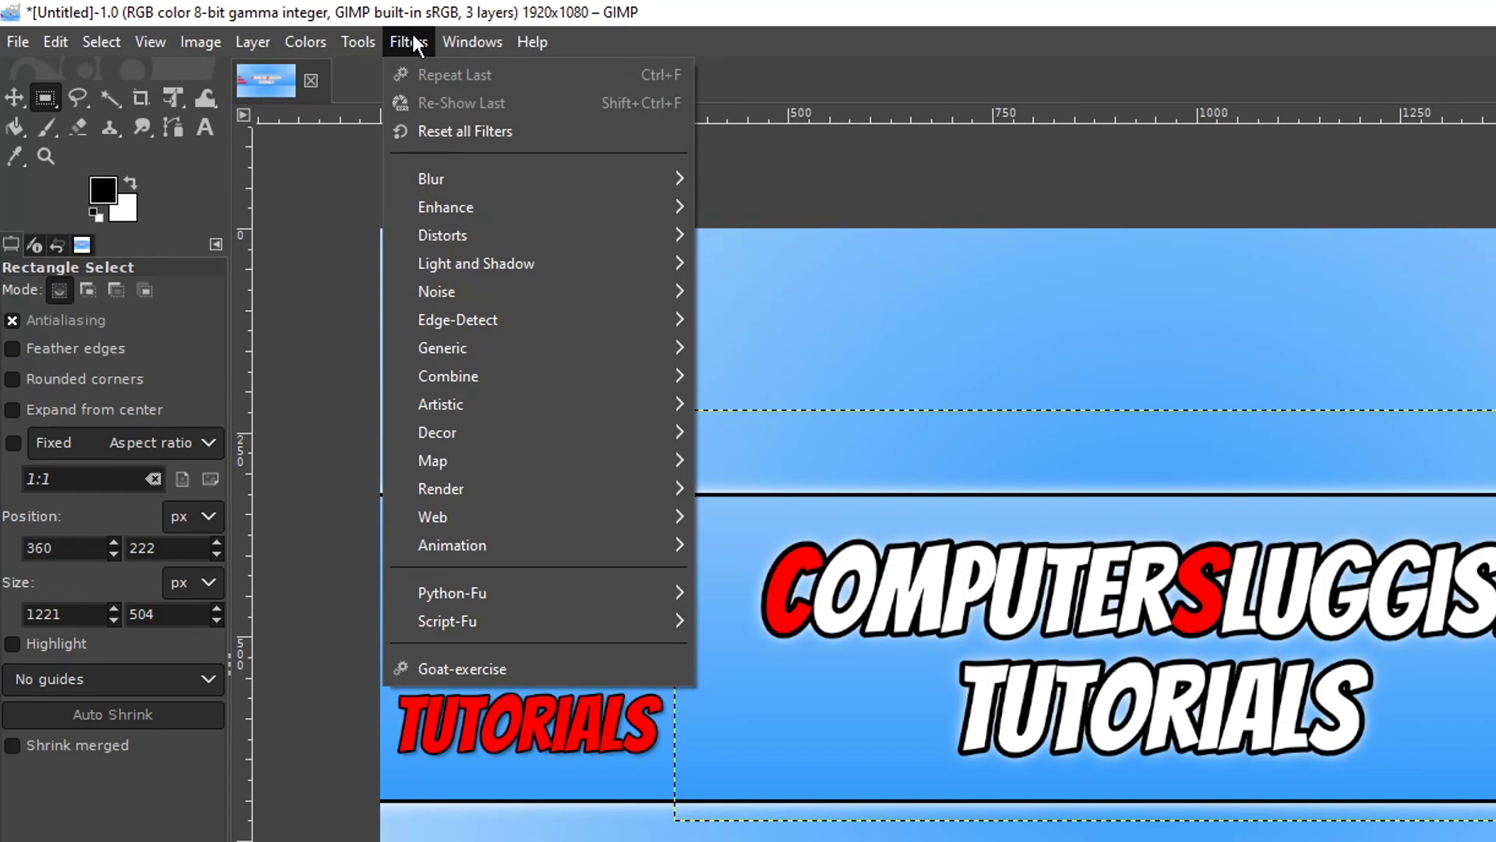
{"action": "mouse_move", "coordinate": [457, 175]}
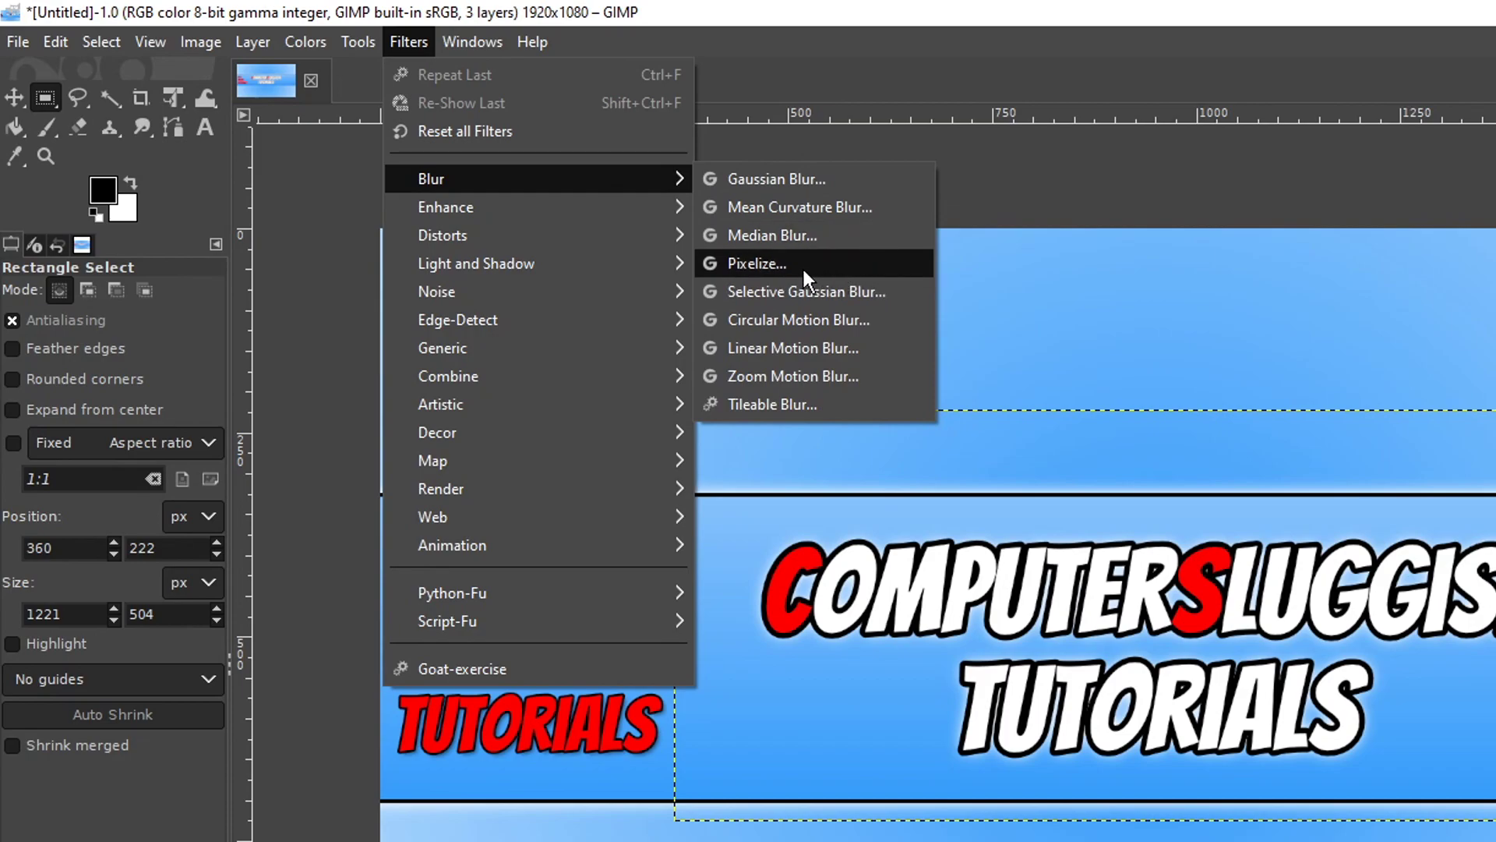
{"action": "left_click", "coordinate": [823, 265]}
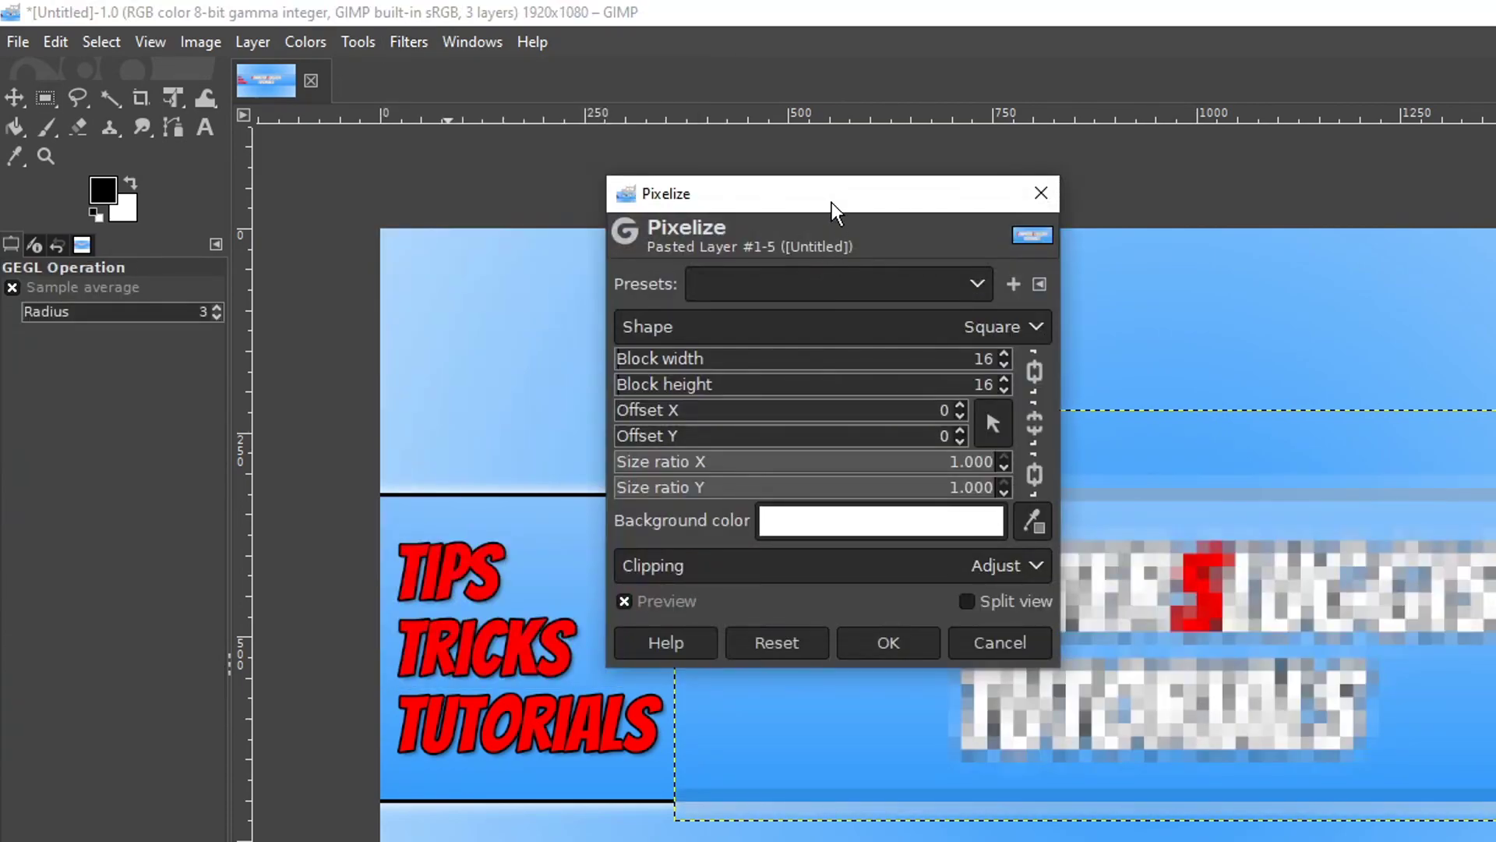
{"action": "left_click_drag", "start_coordinate": [831, 203], "coordinate": [522, 125]}
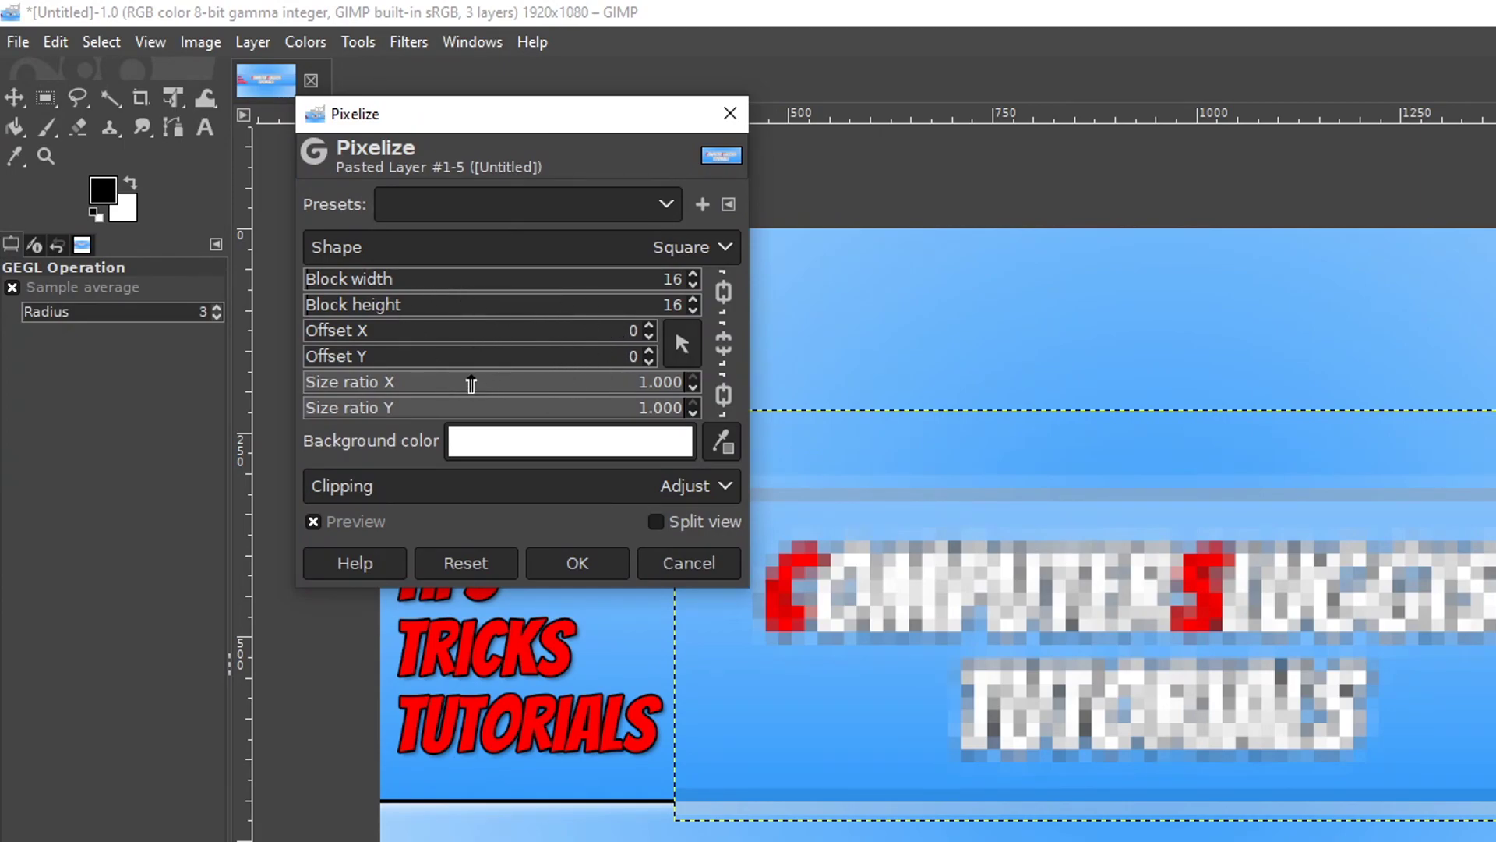
{"action": "left_click", "coordinate": [409, 385]}
{"action": "left_click_drag", "start_coordinate": [408, 386], "coordinate": [674, 385]}
Unlink the block size, set width 36 and height 52, and apply the pixelation.
{"action": "mouse_move", "coordinate": [414, 286]}
{"action": "left_mouse_down"}
{"action": "mouse_move", "coordinate": [328, 308]}
{"action": "mouse_move", "coordinate": [434, 292]}
{"action": "left_mouse_up"}
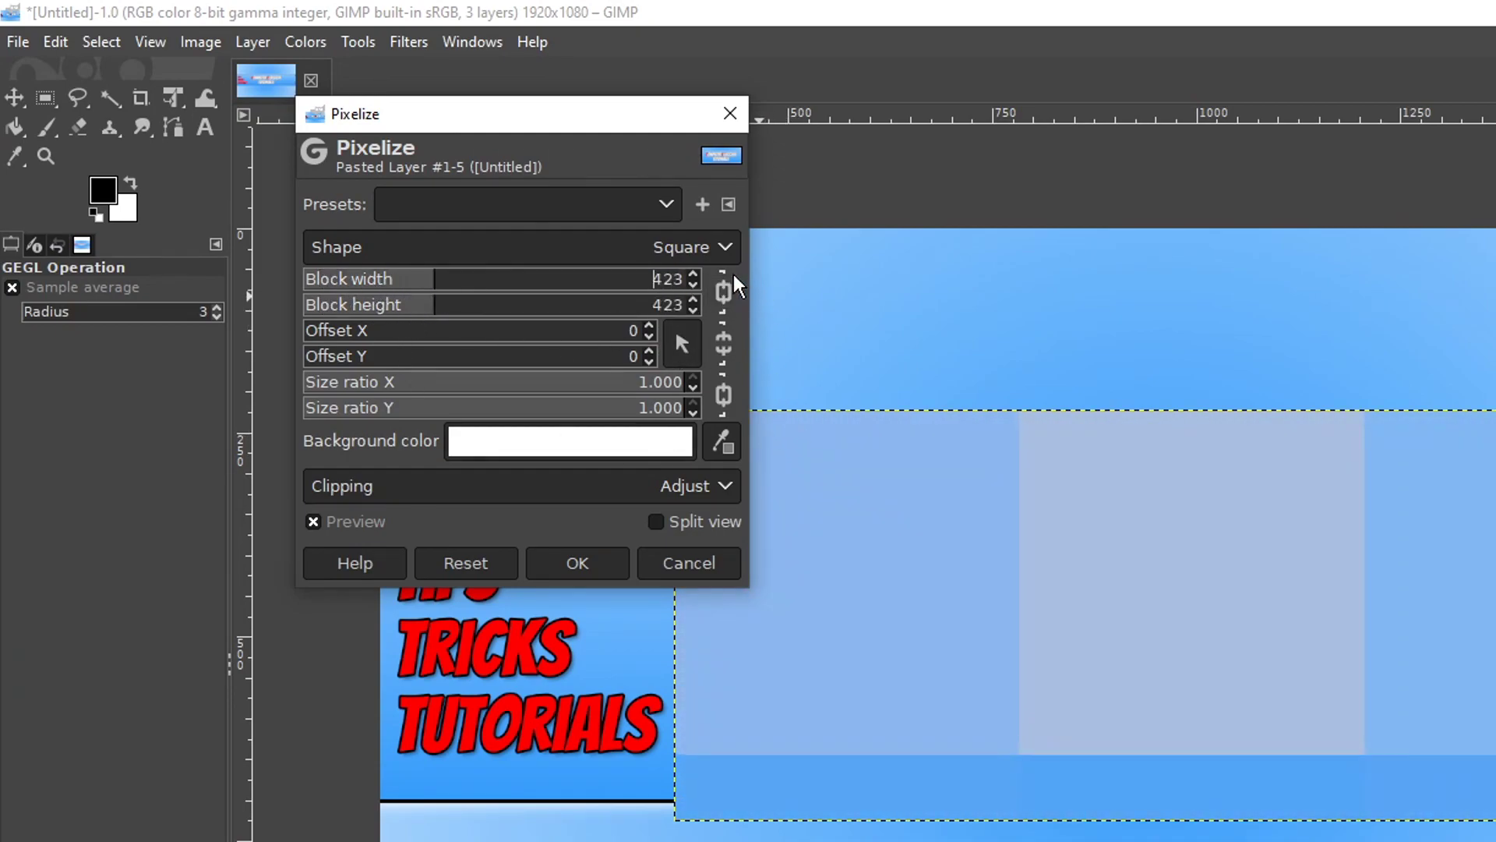
{"action": "mouse_move", "coordinate": [384, 305]}
{"action": "left_mouse_down"}
{"action": "mouse_move", "coordinate": [351, 304]}
{"action": "mouse_move", "coordinate": [373, 303]}
{"action": "left_mouse_up"}
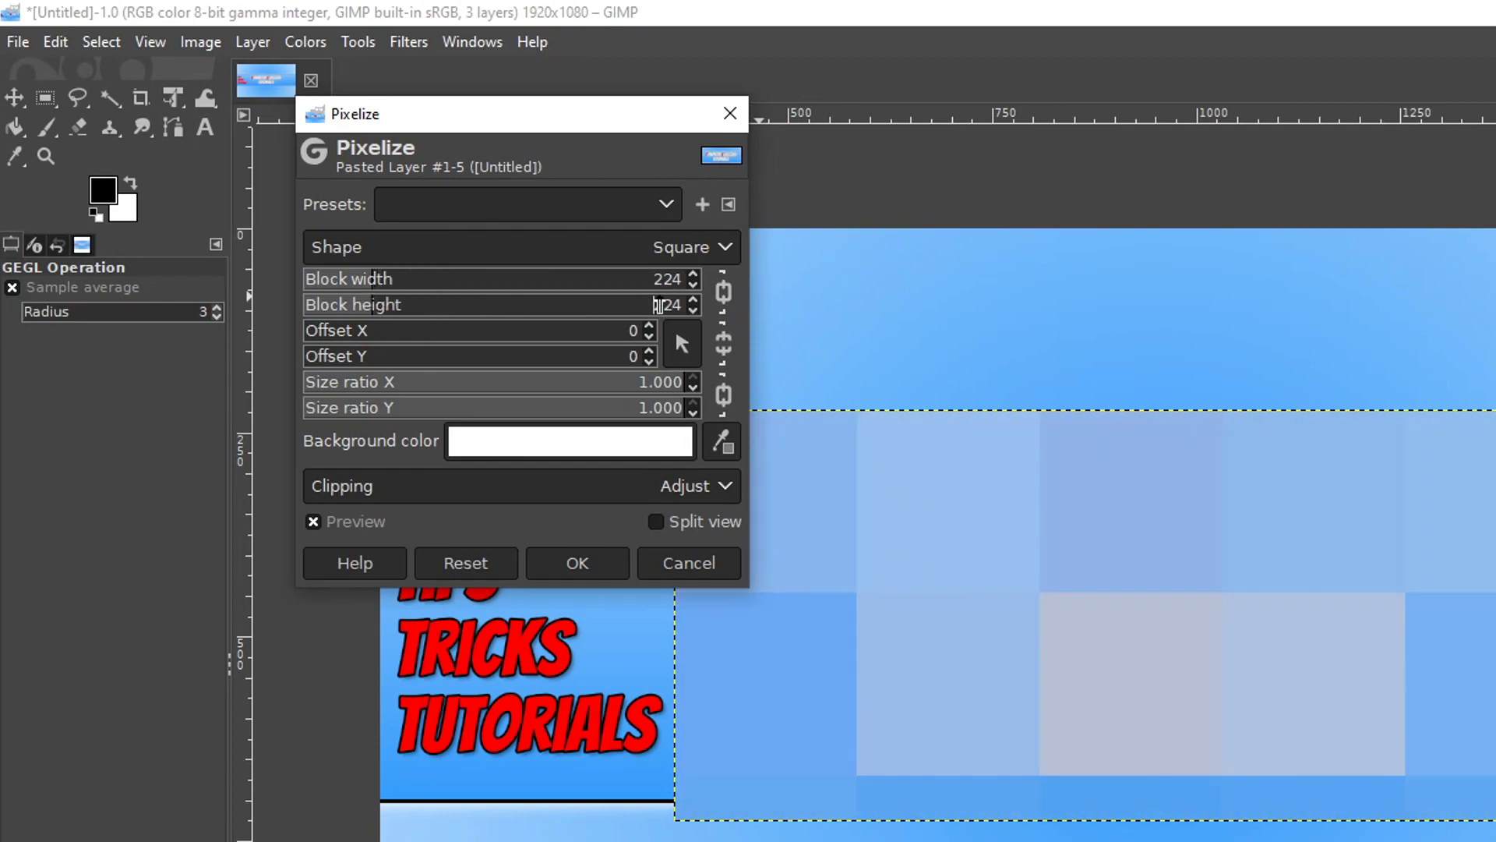
{"action": "left_click", "coordinate": [726, 302]}
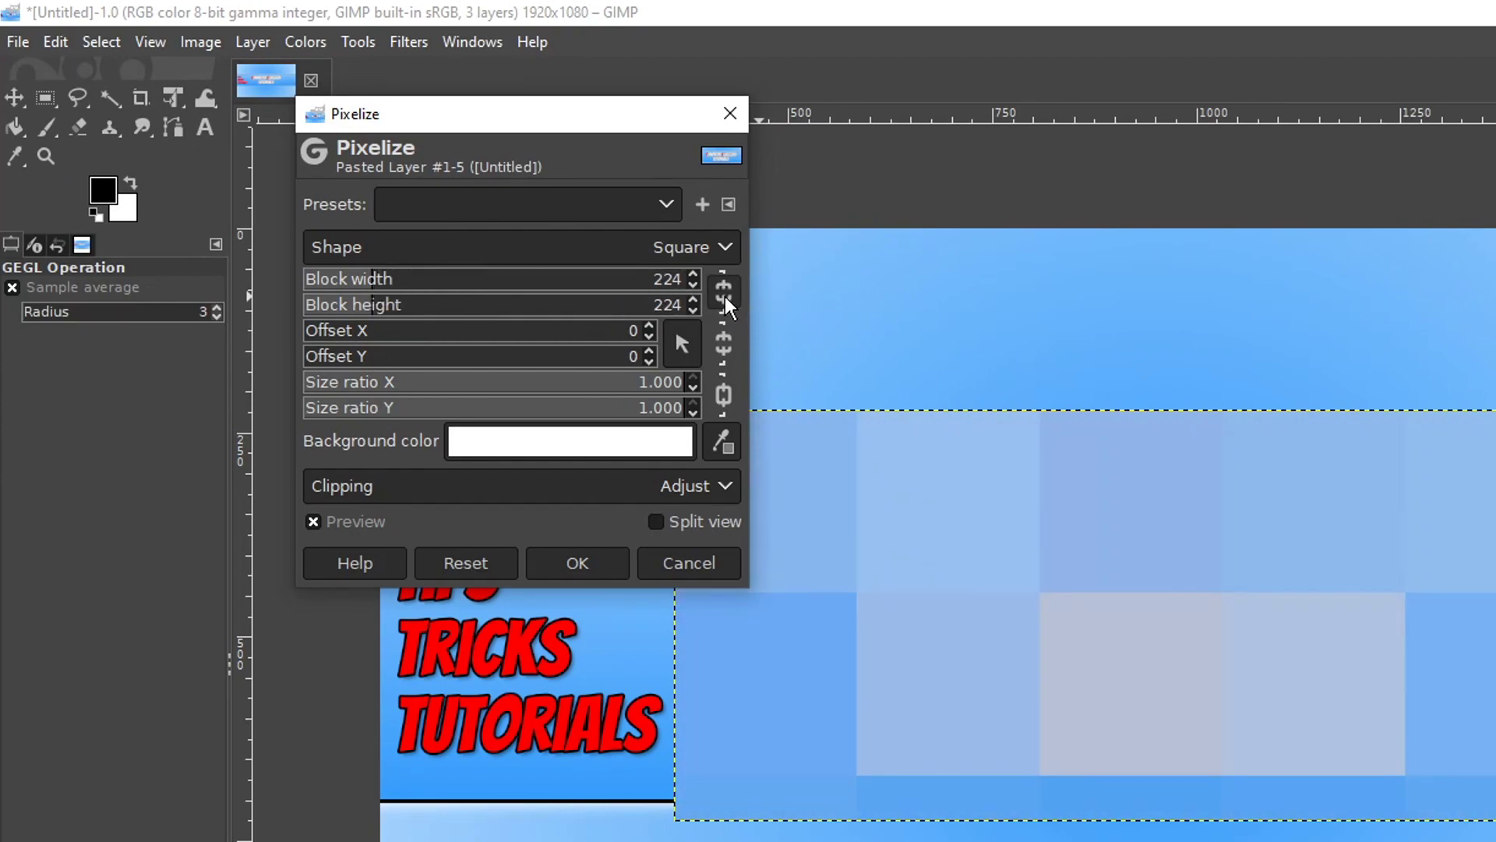
{"action": "left_click_drag", "start_coordinate": [539, 315], "coordinate": [309, 317]}
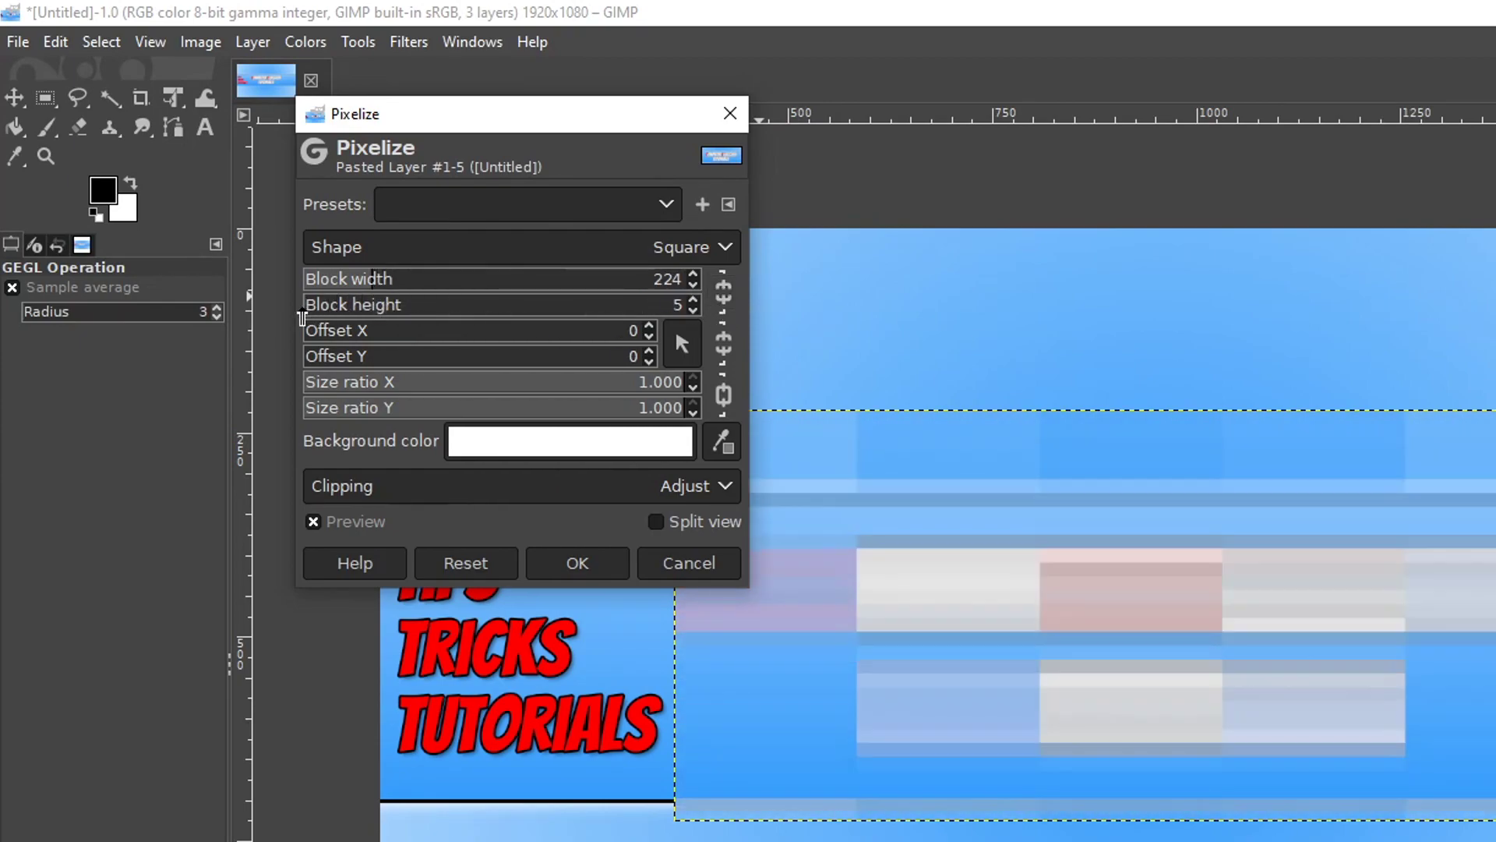
{"action": "left_click", "coordinate": [313, 298]}
{"action": "left_click", "coordinate": [313, 281]}
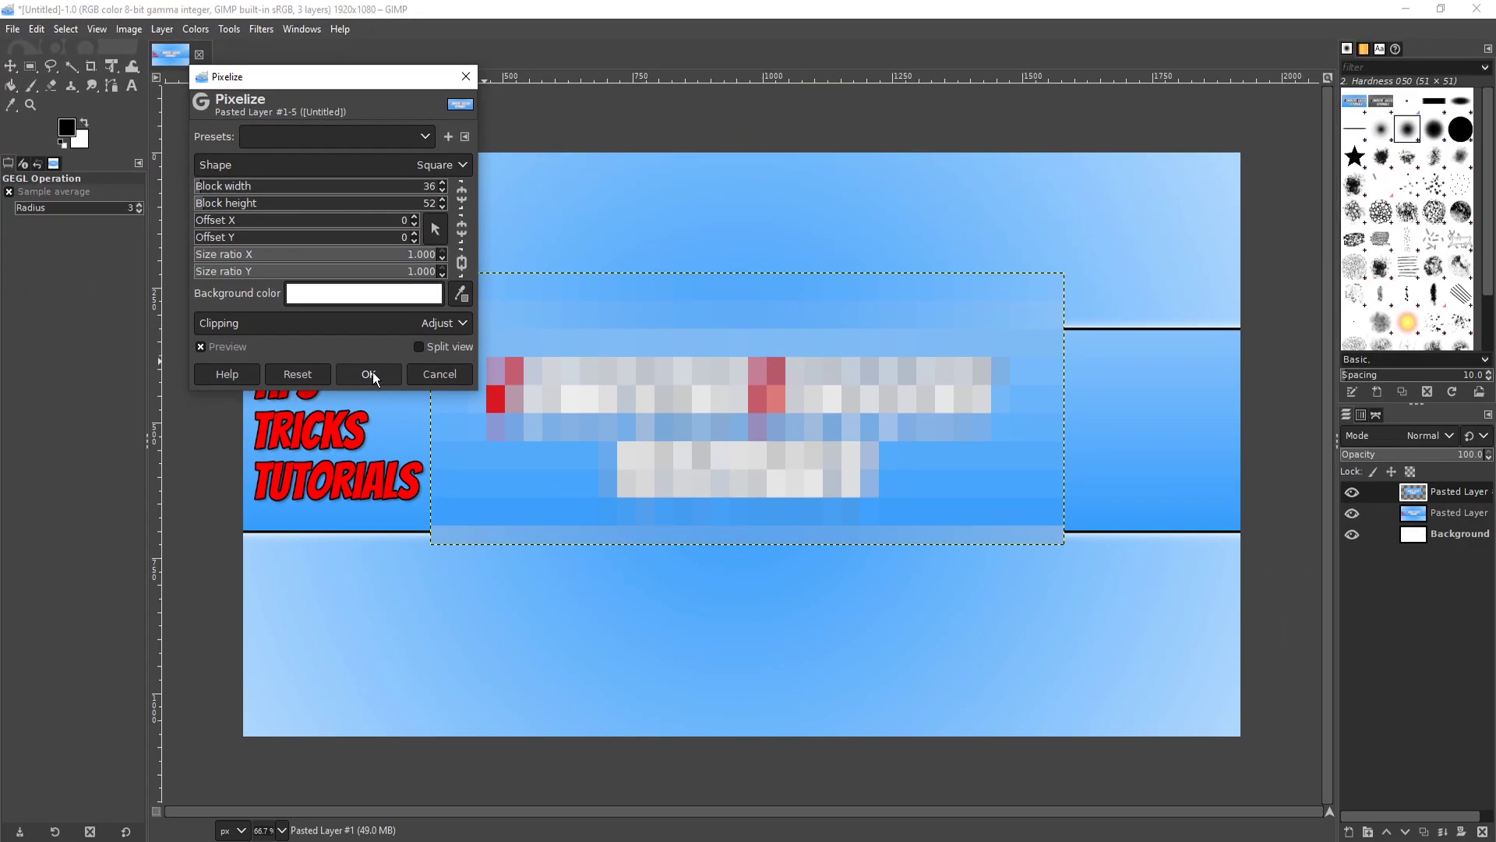
{"action": "left_click", "coordinate": [369, 374]}
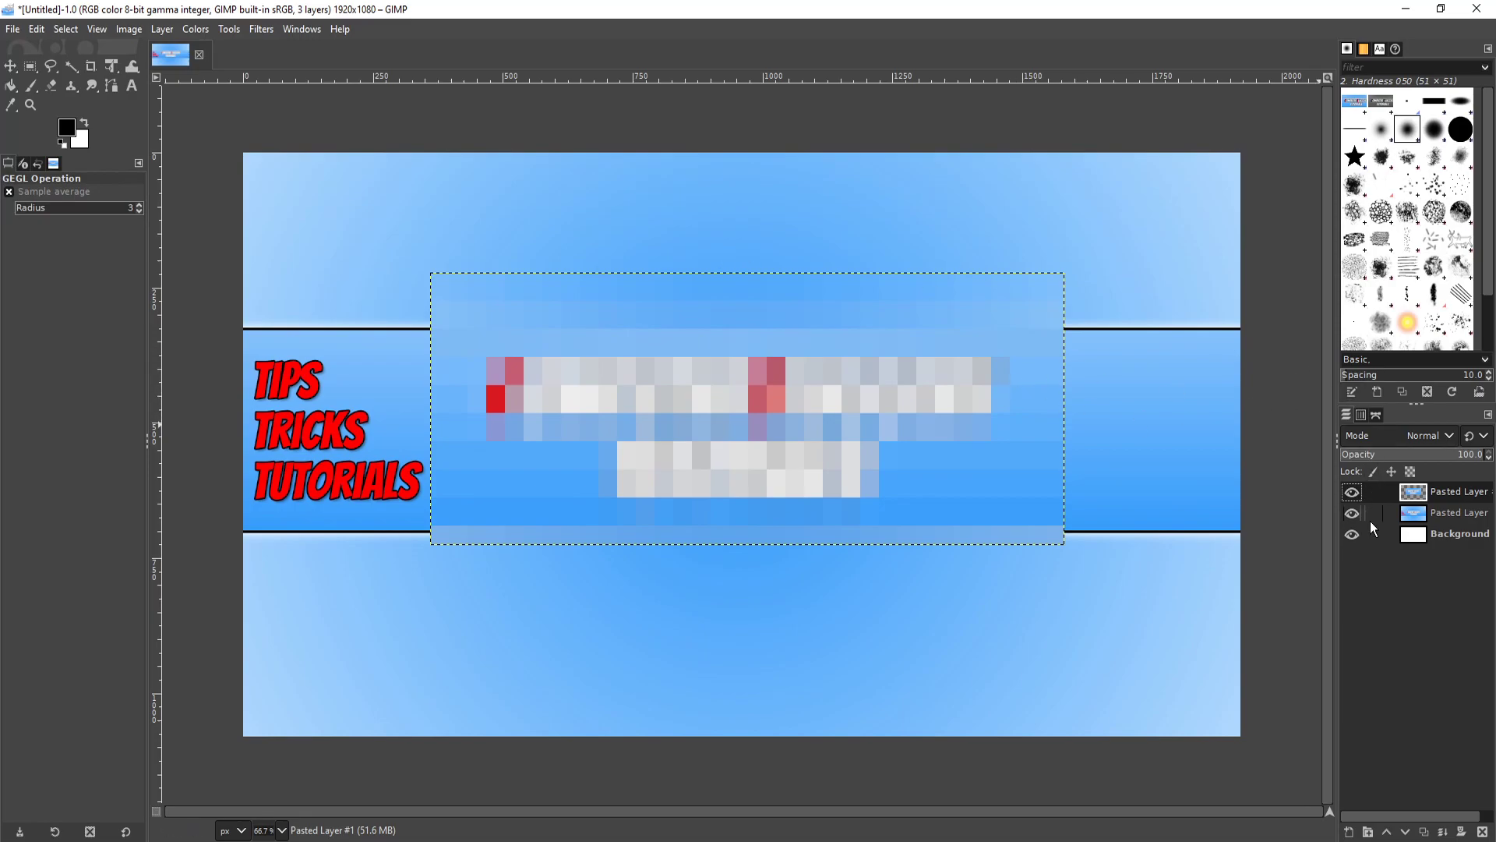
Hide the pixelated top Pasted Layer and make the middle Pasted Layer active.
{"action": "left_click", "coordinate": [1351, 492]}
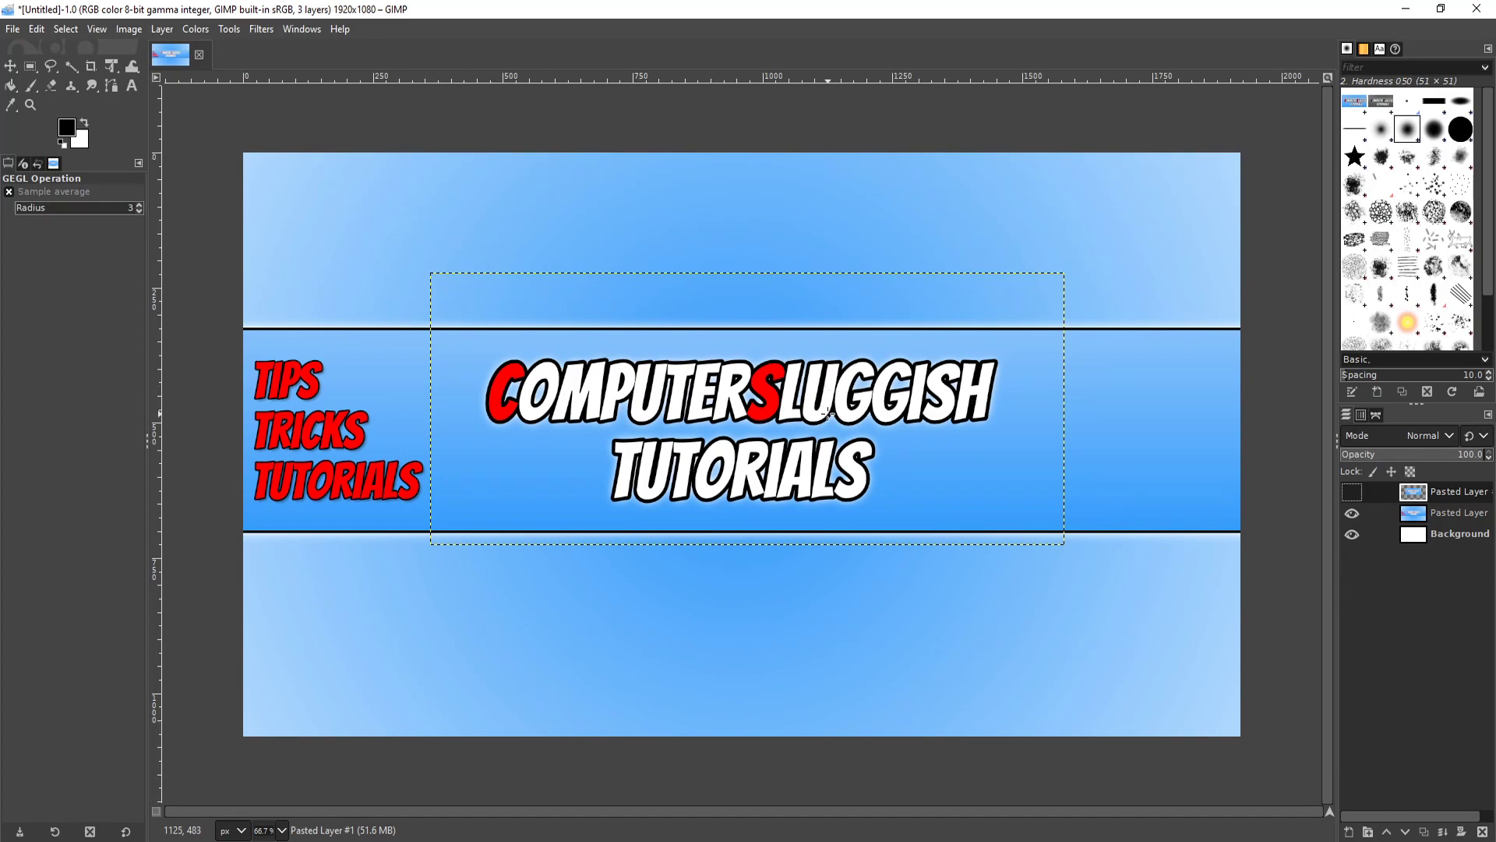
{"action": "left_click", "coordinate": [1457, 521]}
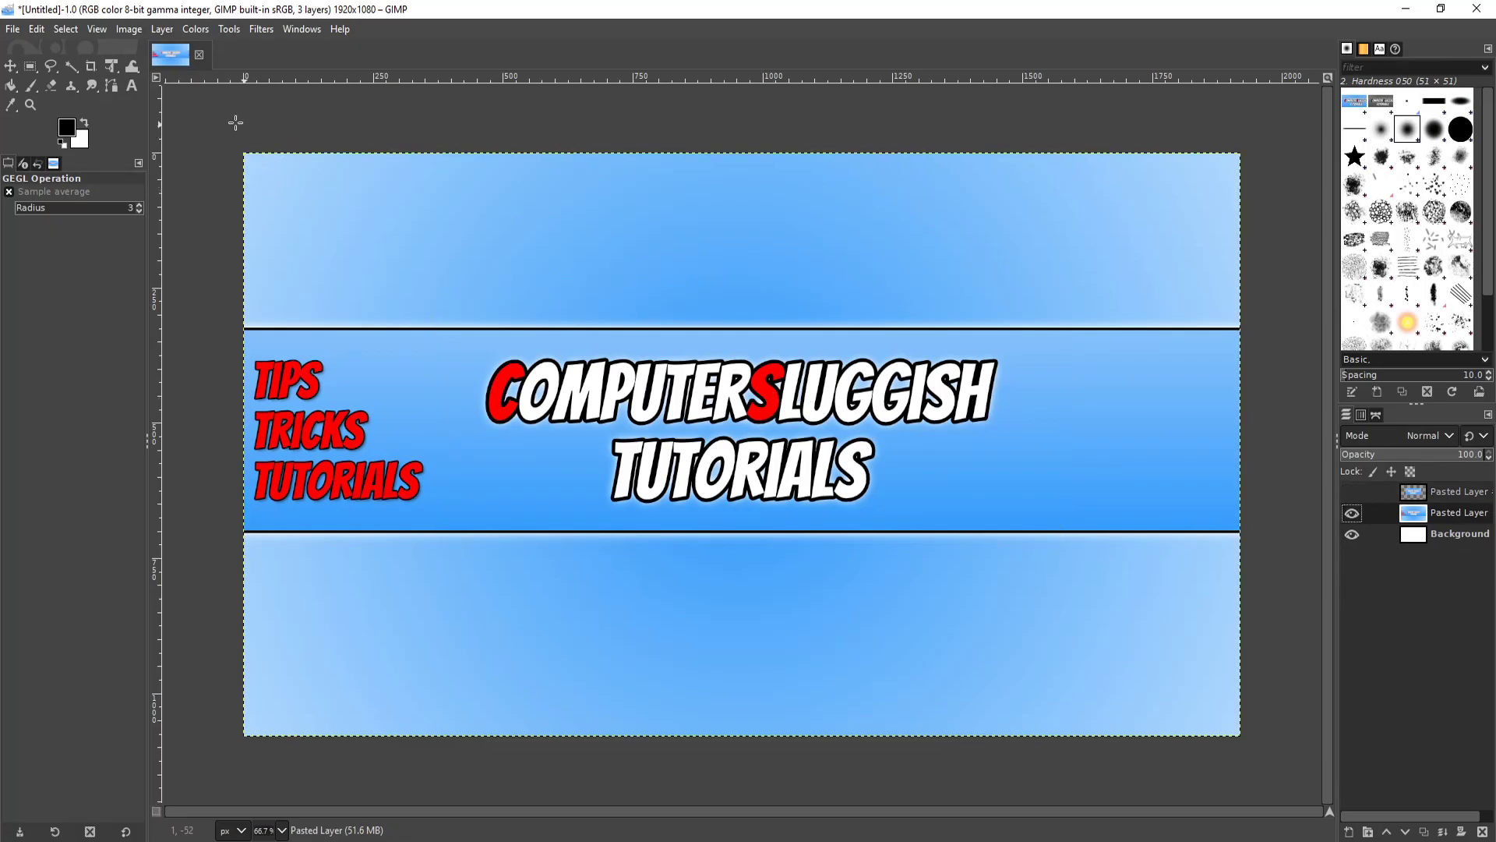
Trace and commit a freehand selection around the red TUTORIALS word on the left.
{"action": "left_click", "coordinate": [52, 66]}
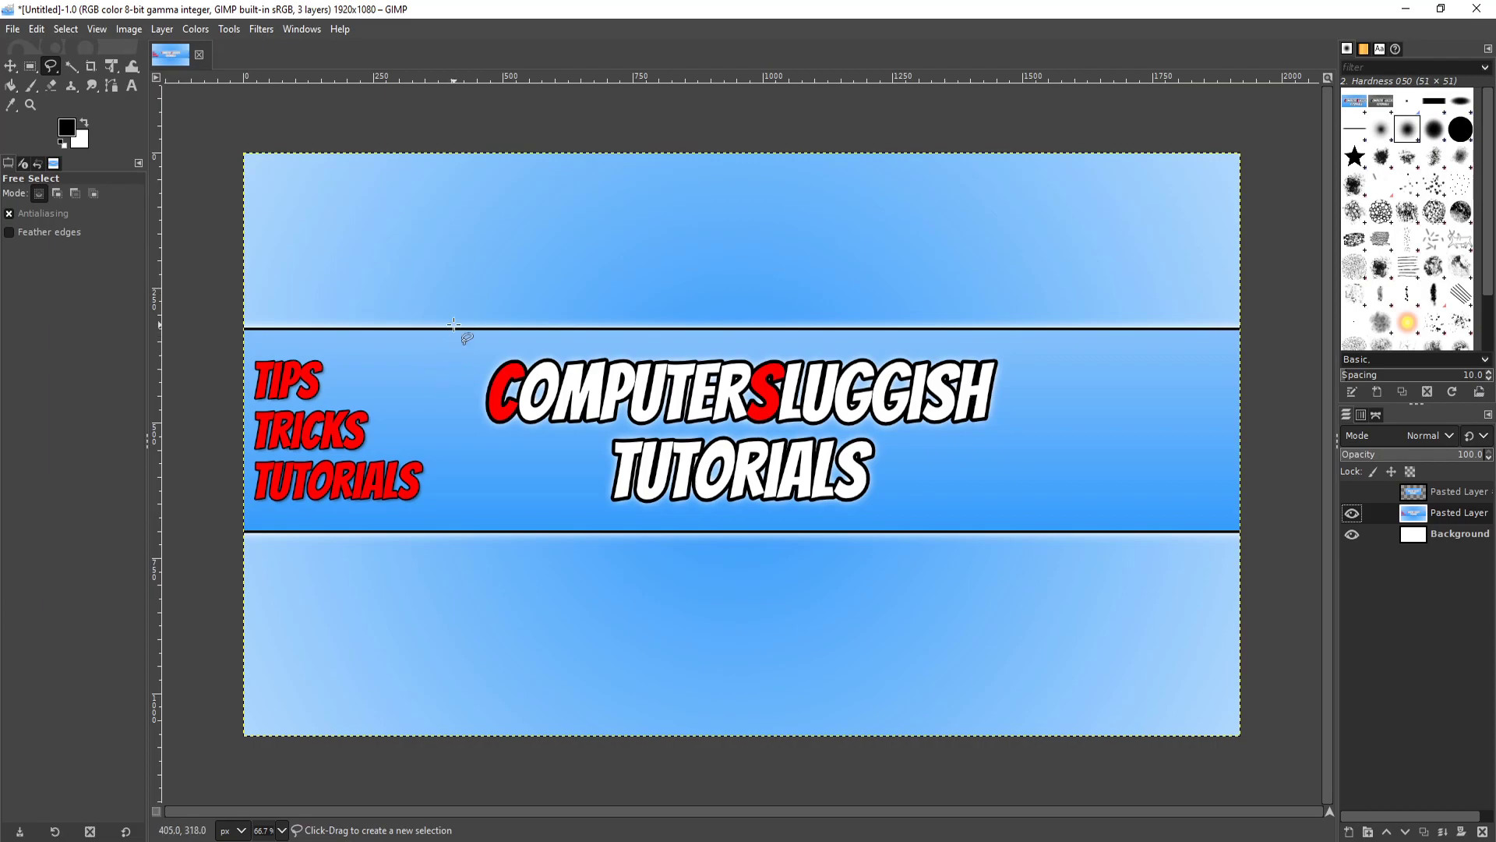
{"action": "left_click", "coordinate": [416, 505]}
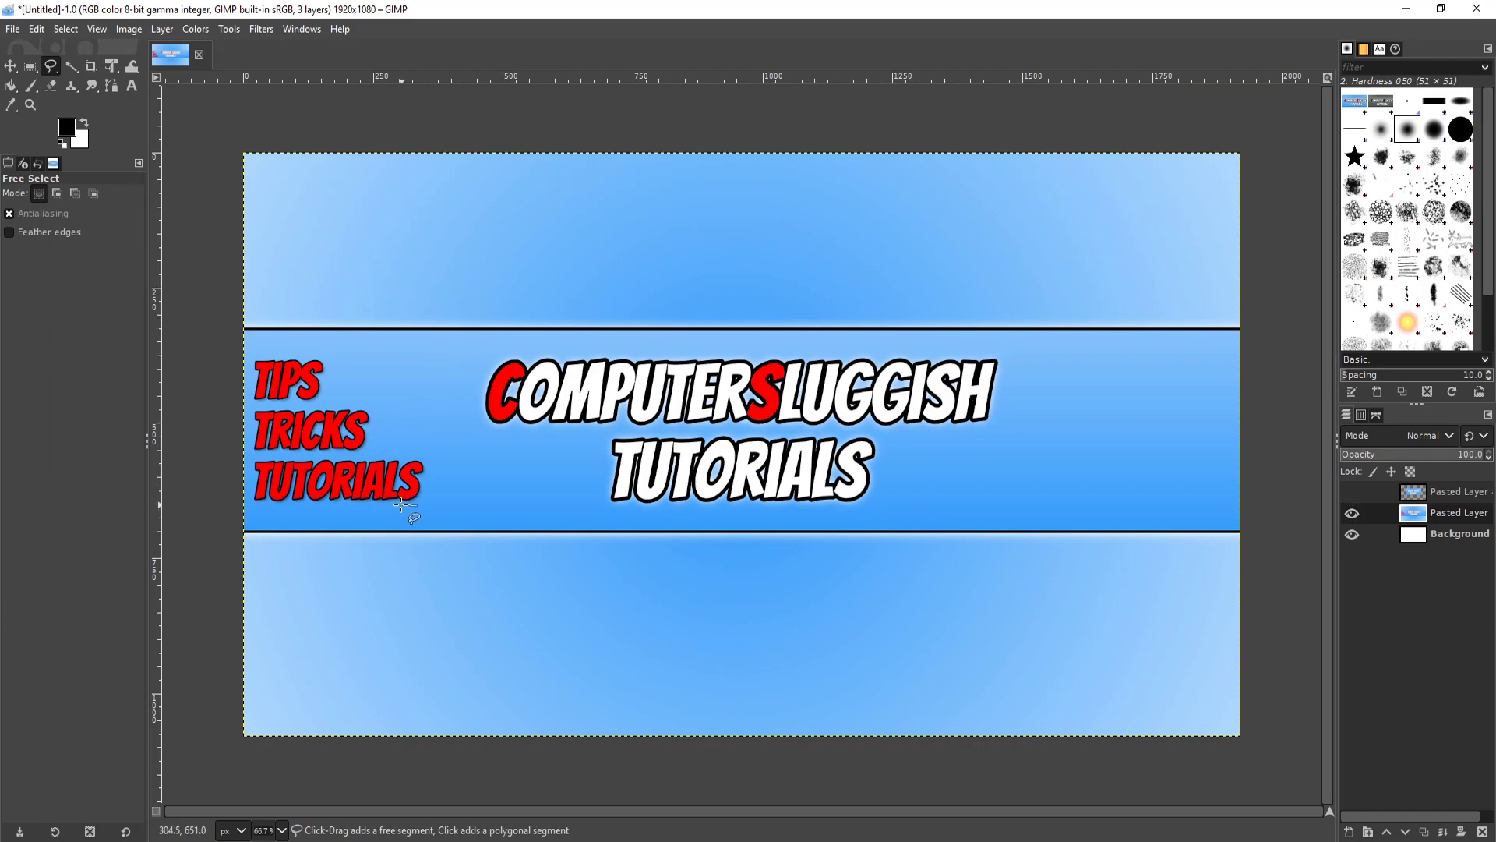
{"action": "mouse_move", "coordinate": [324, 507]}
{"action": "left_mouse_down"}
{"action": "mouse_move", "coordinate": [255, 499]}
{"action": "mouse_move", "coordinate": [249, 464]}
{"action": "mouse_move", "coordinate": [393, 438]}
{"action": "mouse_move", "coordinate": [430, 447]}
{"action": "mouse_move", "coordinate": [451, 469]}
{"action": "mouse_move", "coordinate": [427, 507]}
{"action": "left_mouse_up"}
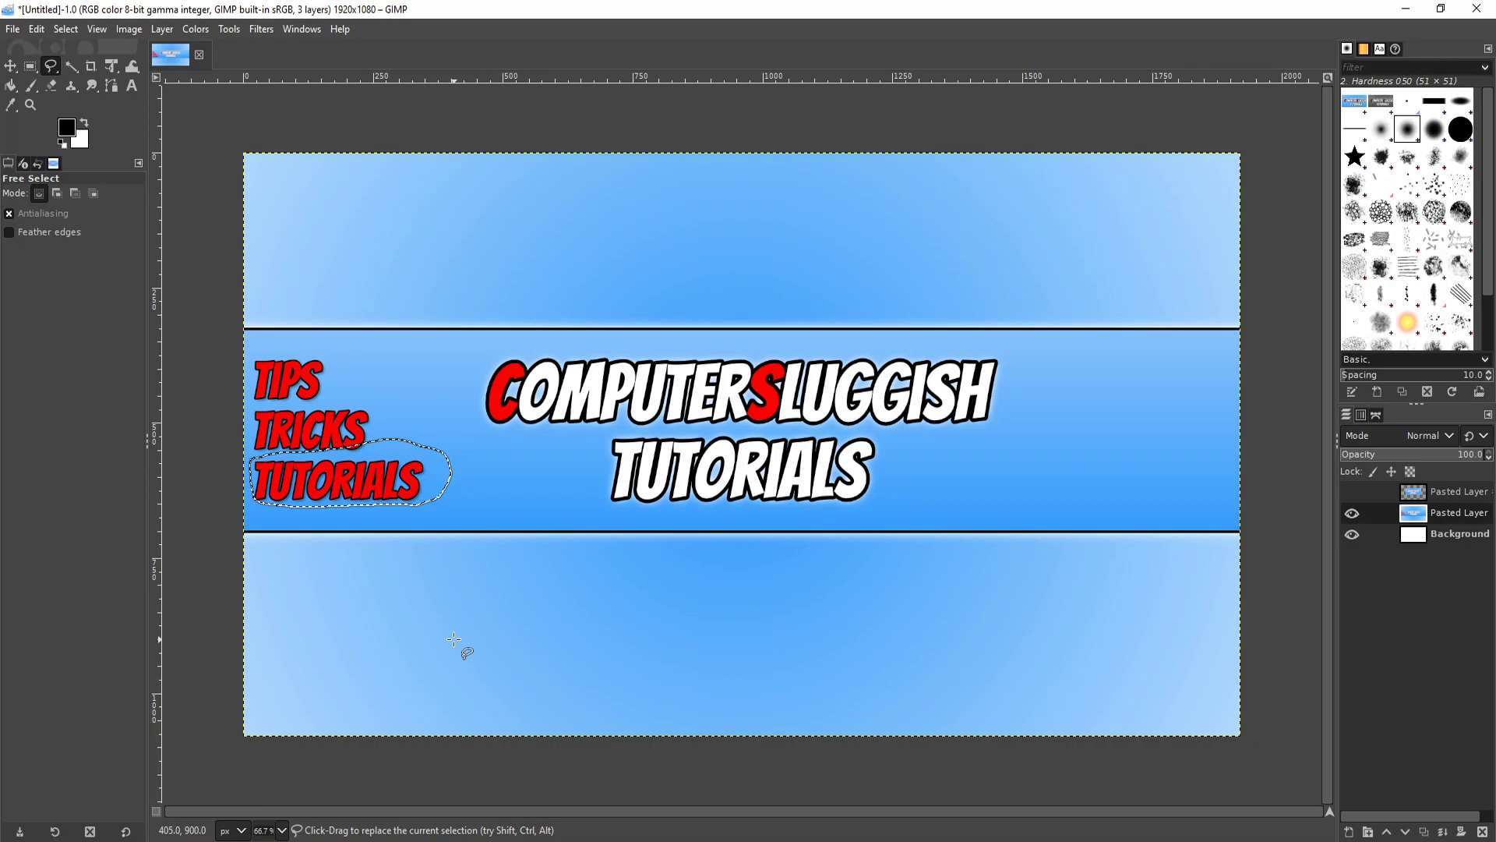
{"action": "key", "text": "Return"}
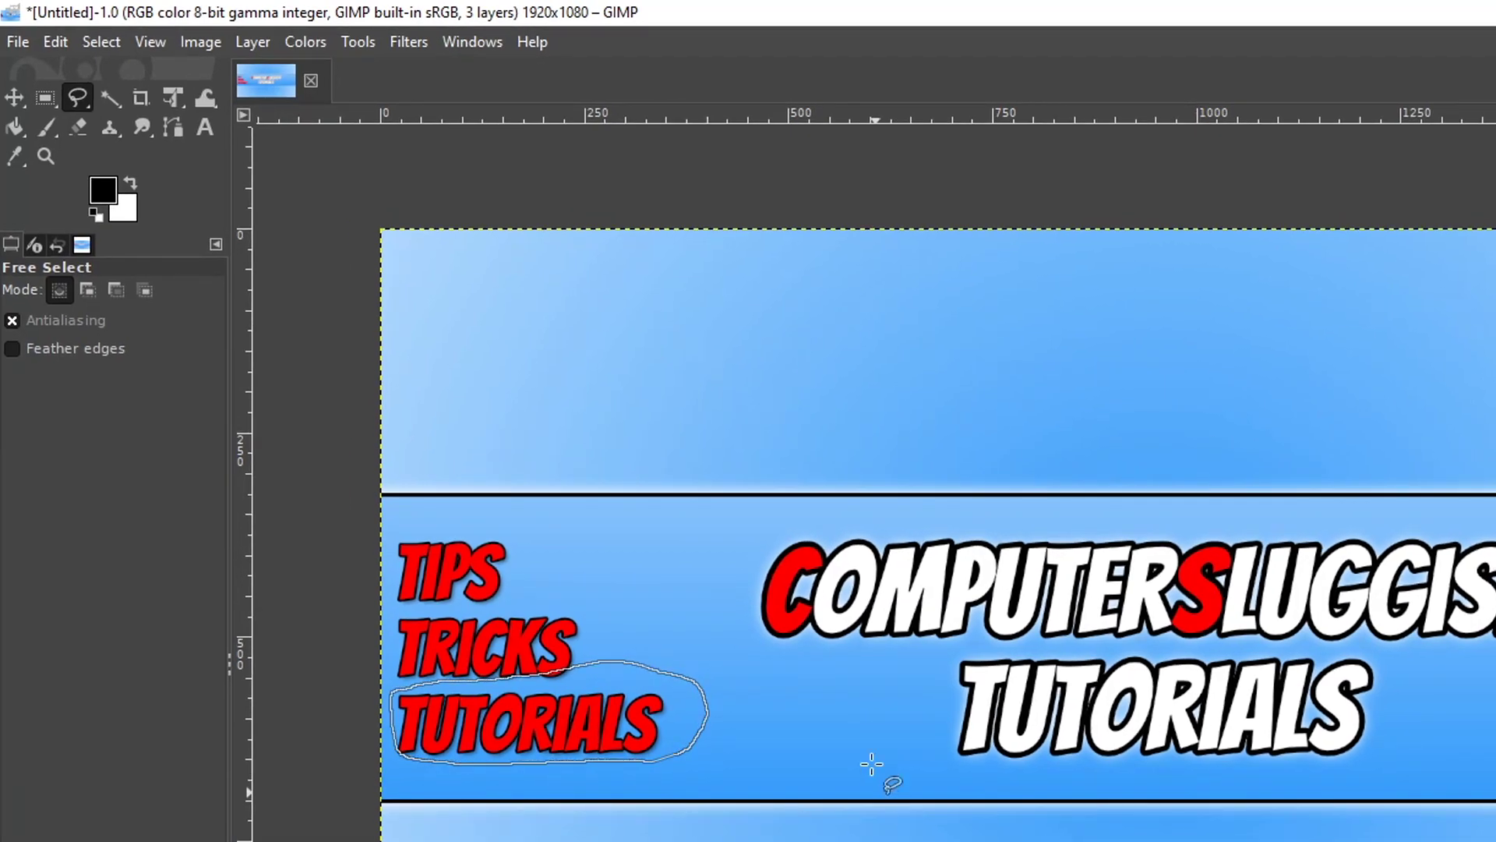
{"action": "left_click", "coordinate": [412, 41]}
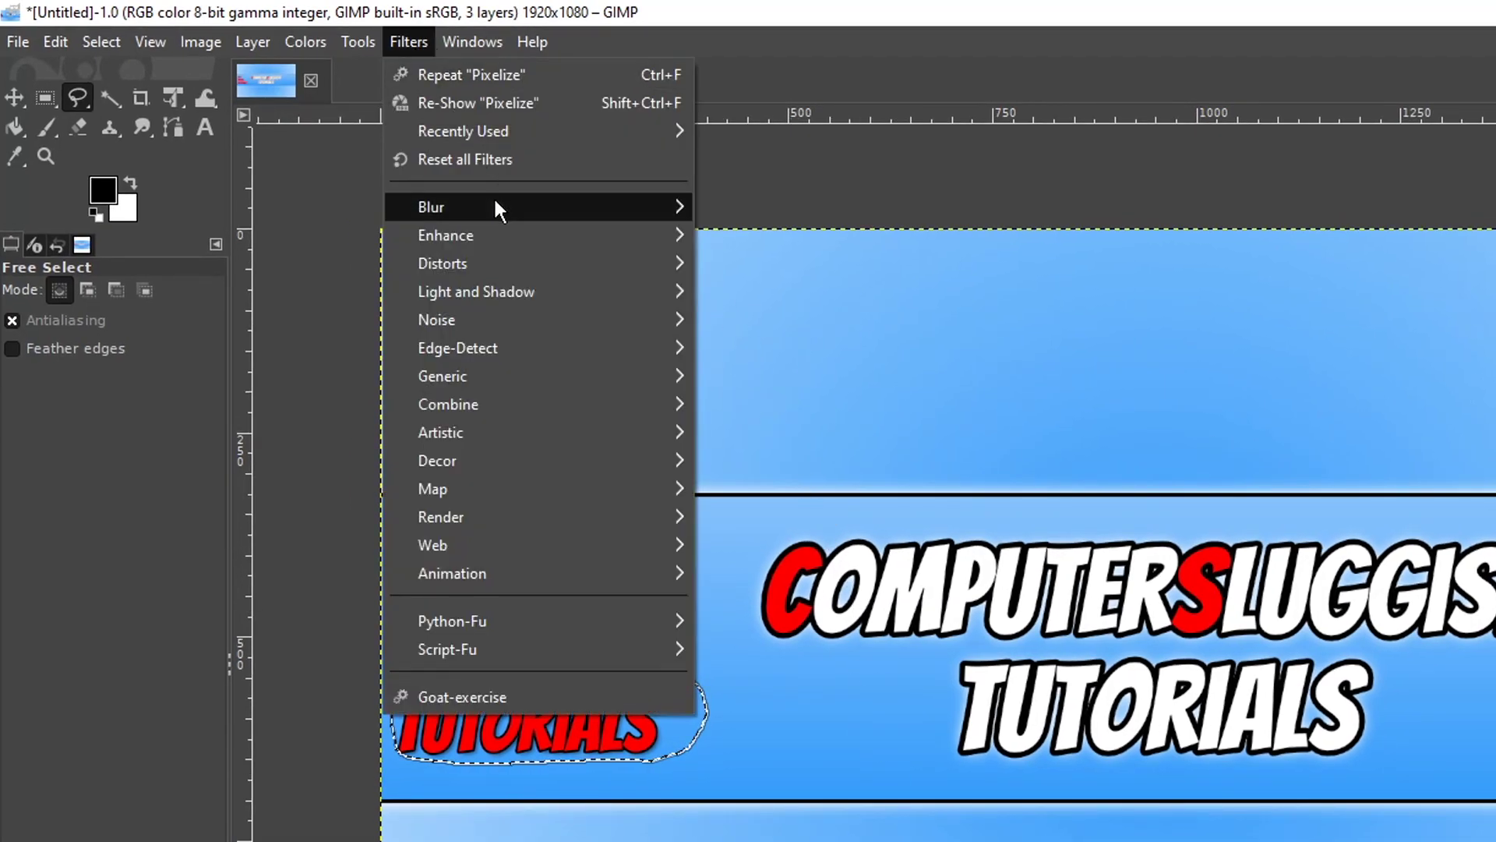
Apply a Gaussian Blur of size 12.39 to the selected TUTORIALS word.
{"action": "mouse_move", "coordinate": [497, 204]}
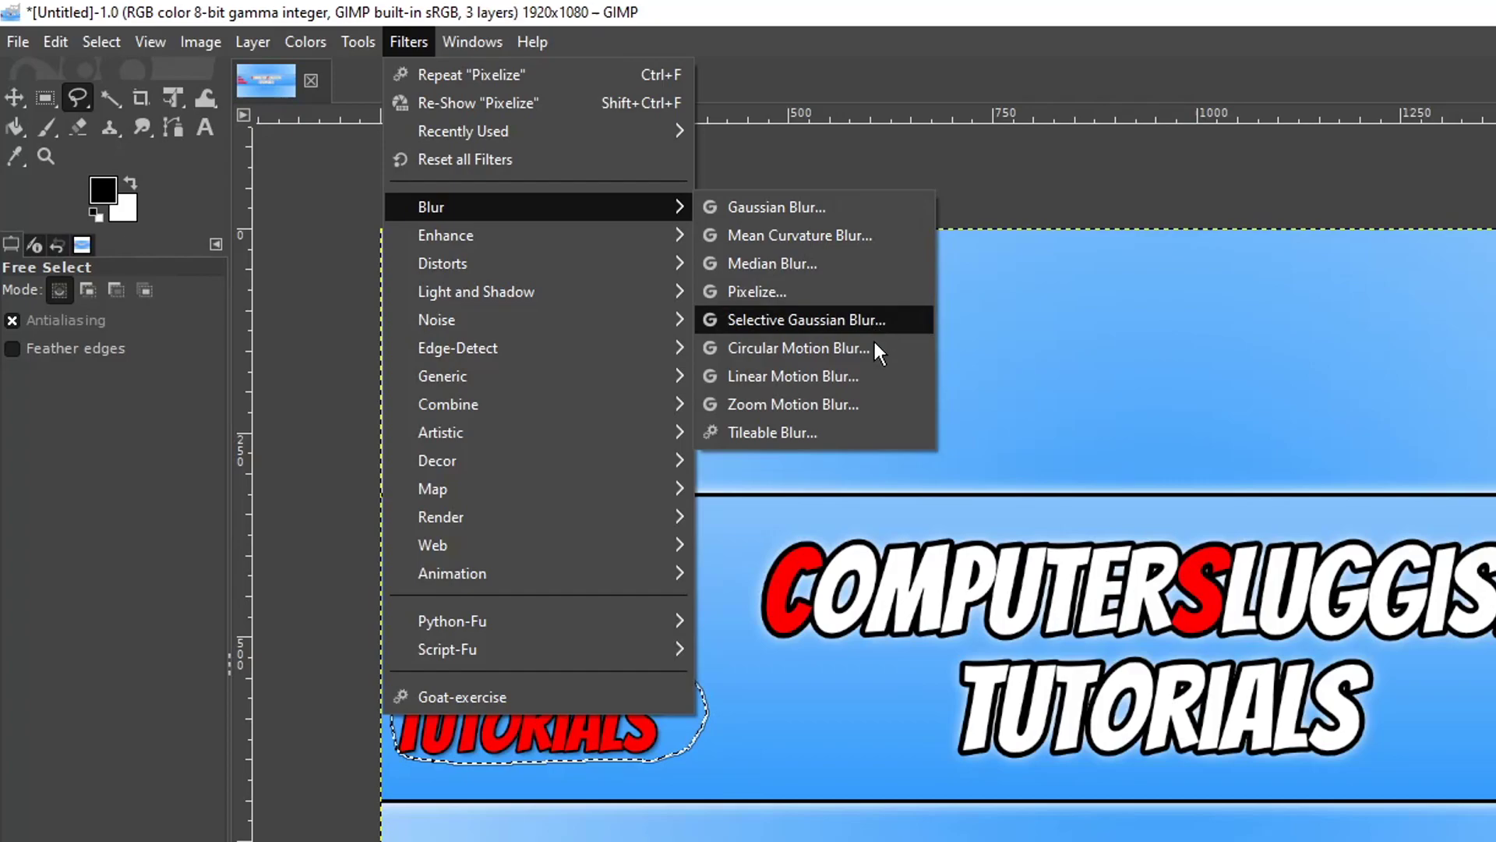
{"action": "left_click", "coordinate": [839, 206]}
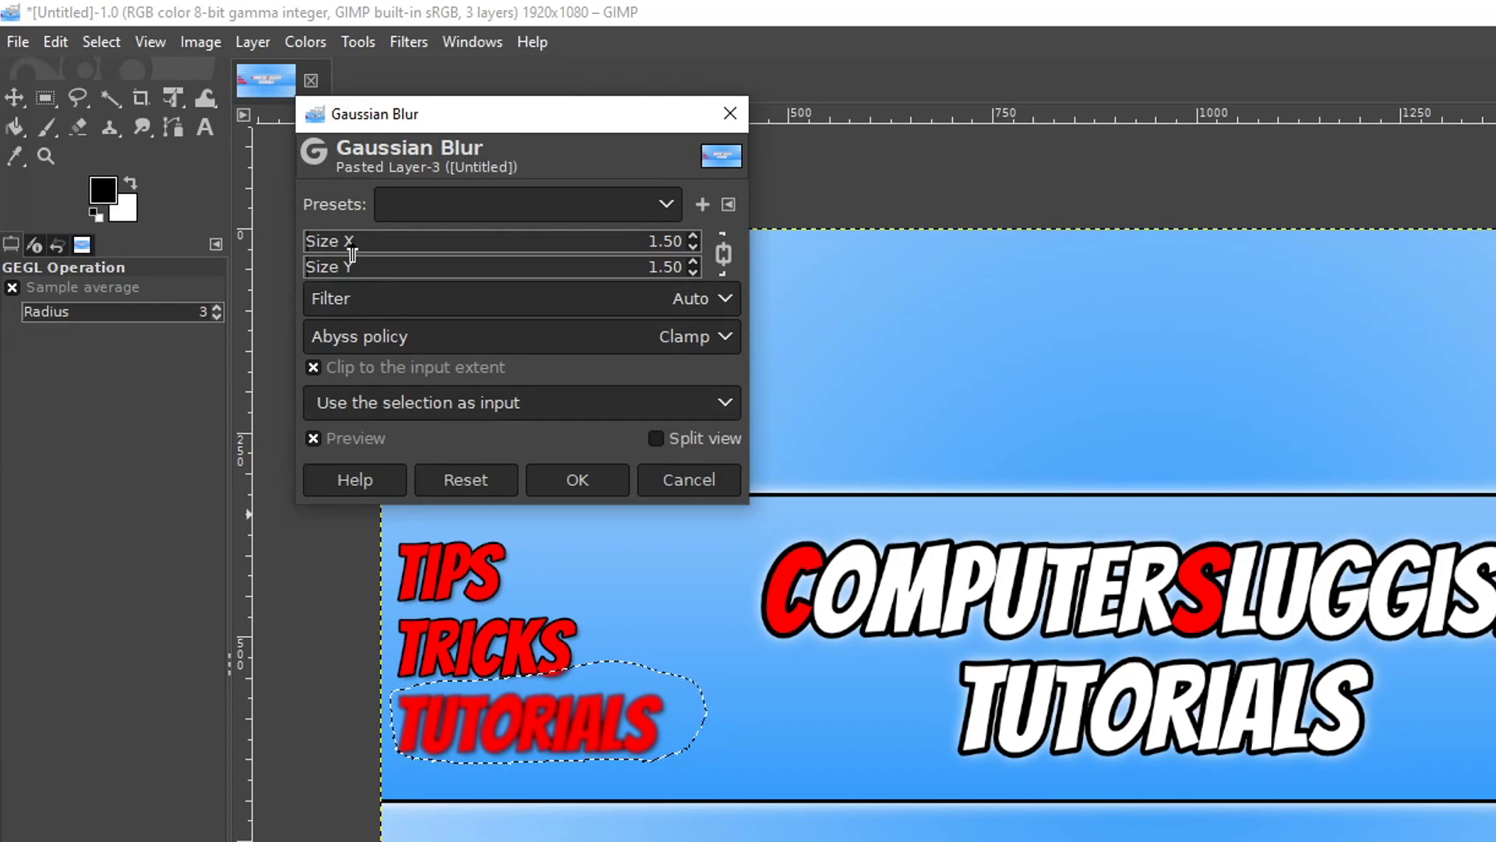
{"action": "left_click", "coordinate": [343, 240]}
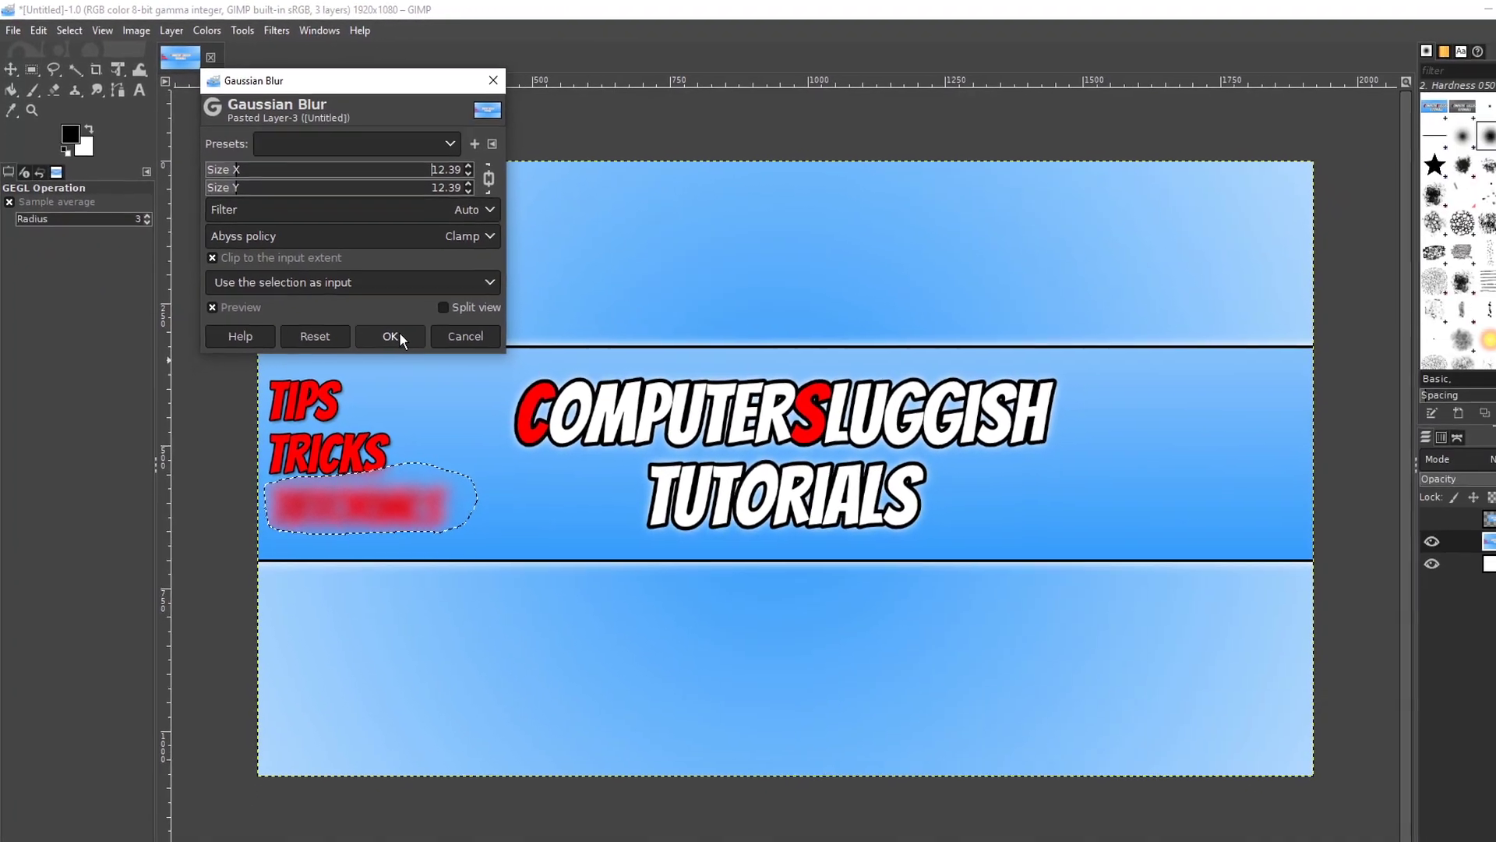
{"action": "left_click", "coordinate": [457, 388]}
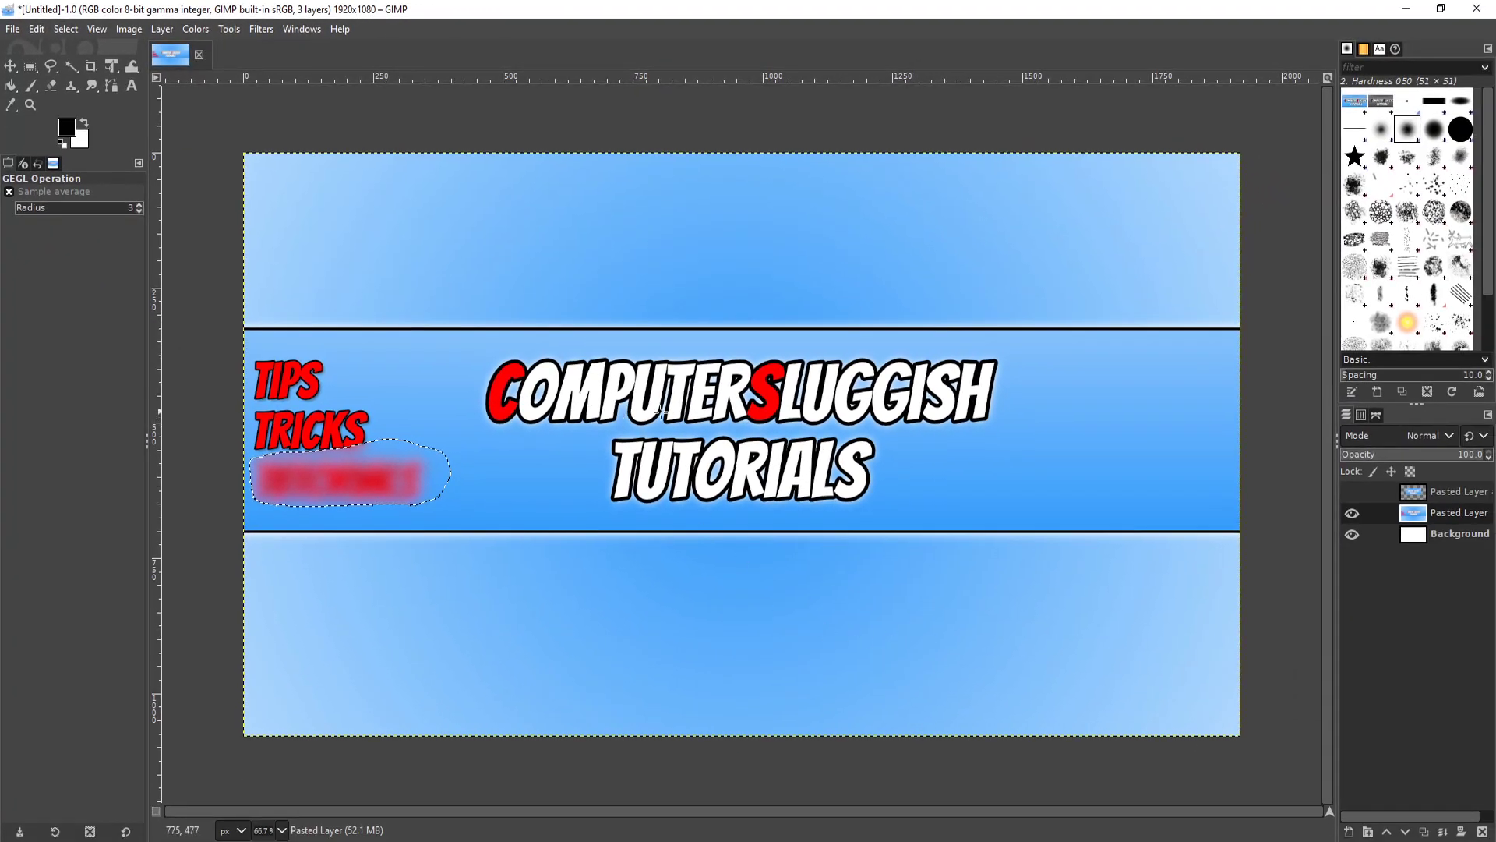
{"action": "left_click", "coordinate": [30, 66]}
Drop the selection around the blurred TUTORIALS word with the Rectangle Select tool.
{"action": "left_click", "coordinate": [518, 280]}
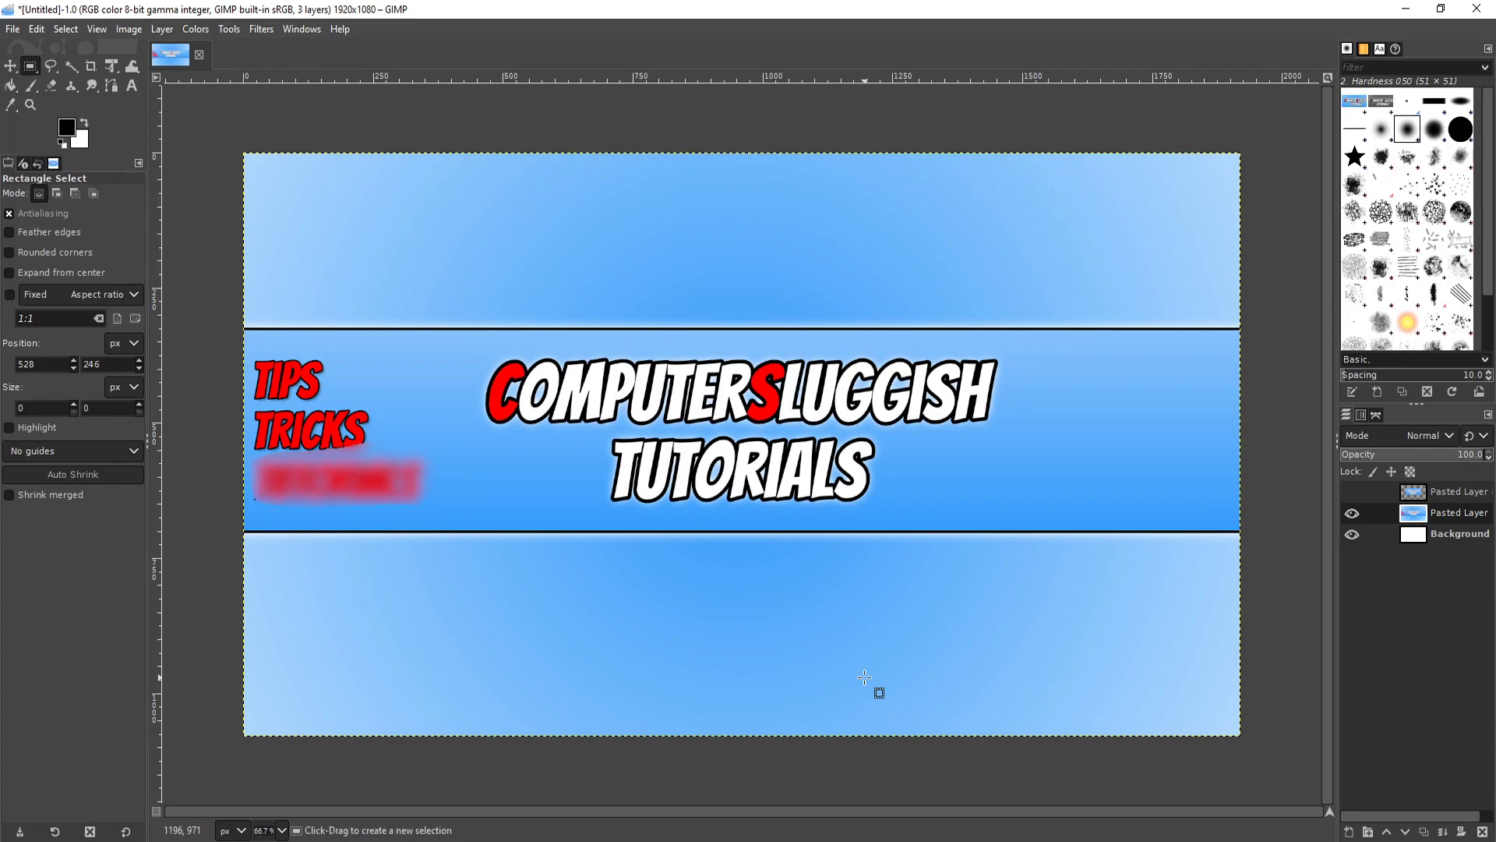